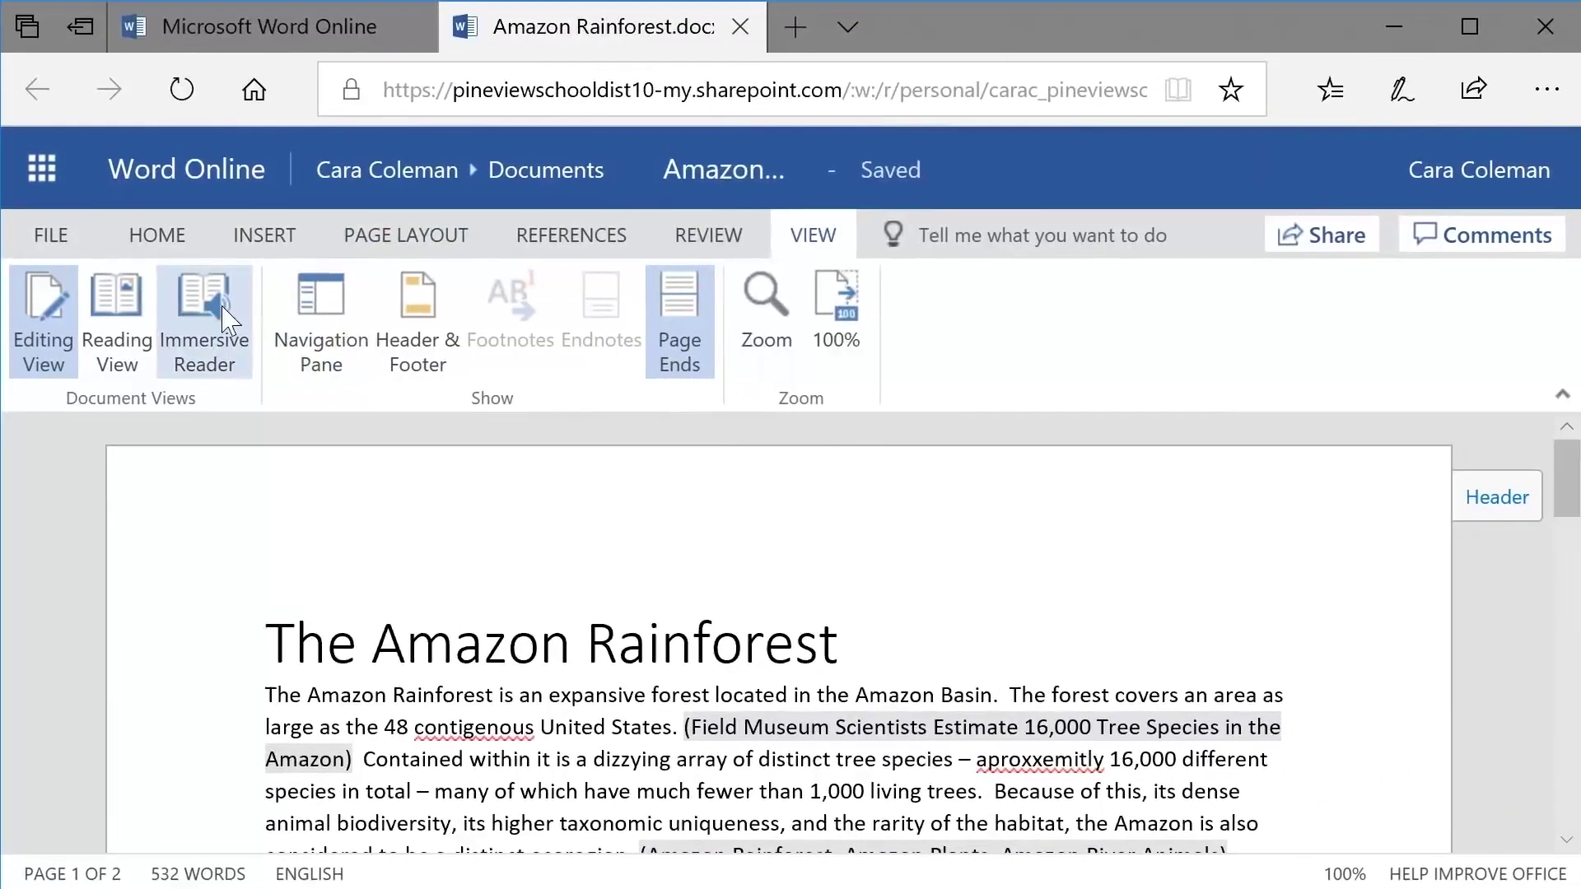
- Open the rainforest text in Immersive Reader, play it aloud, and apply the black page theme
click(371, 312)
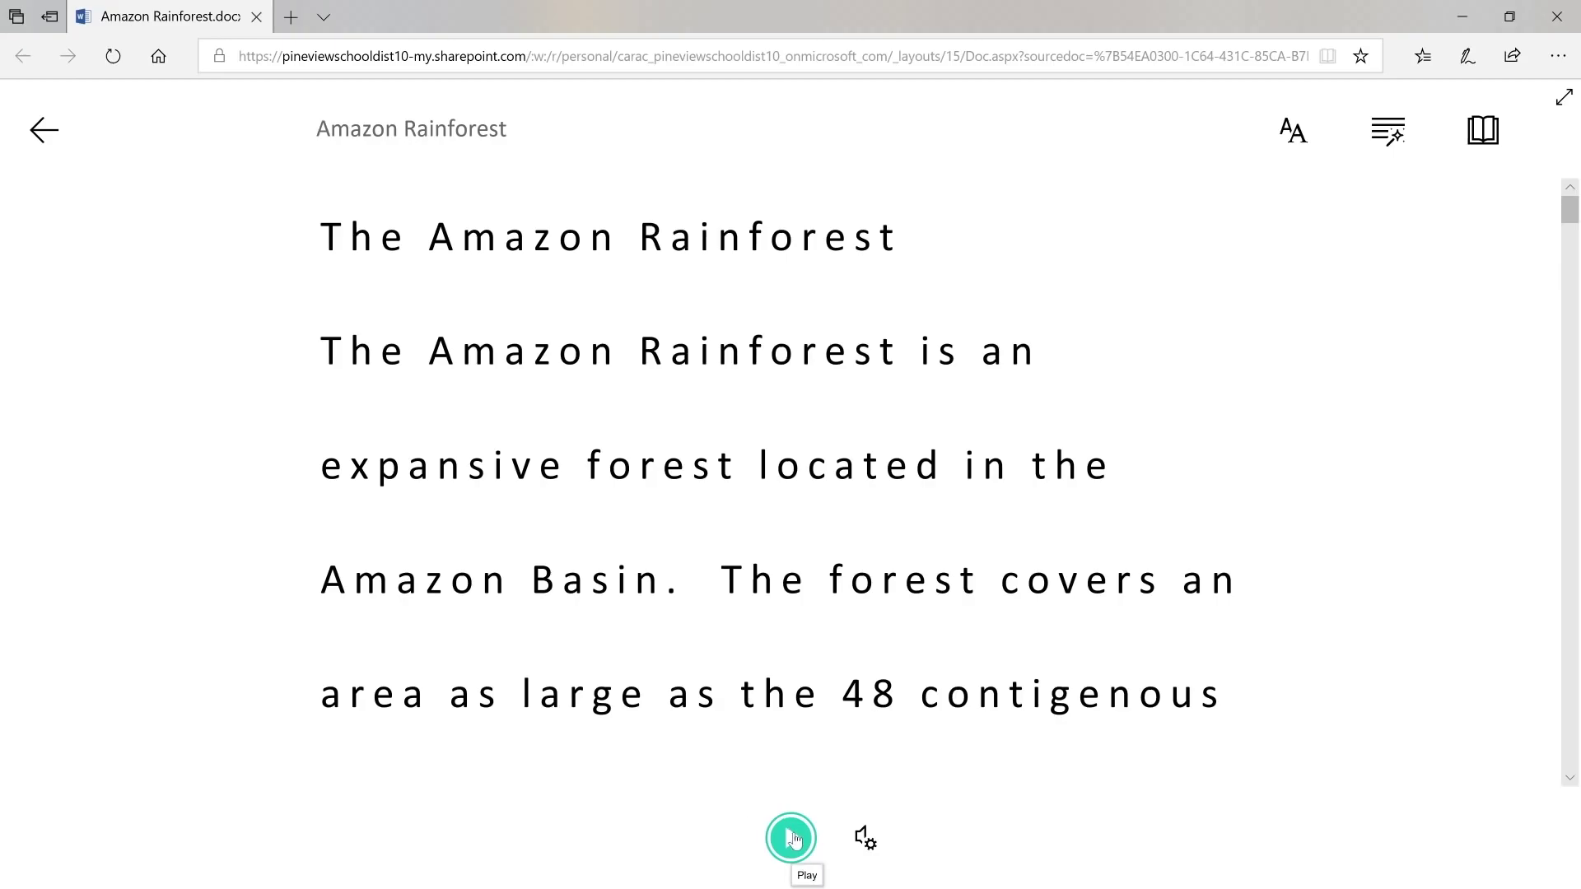
click(793, 838)
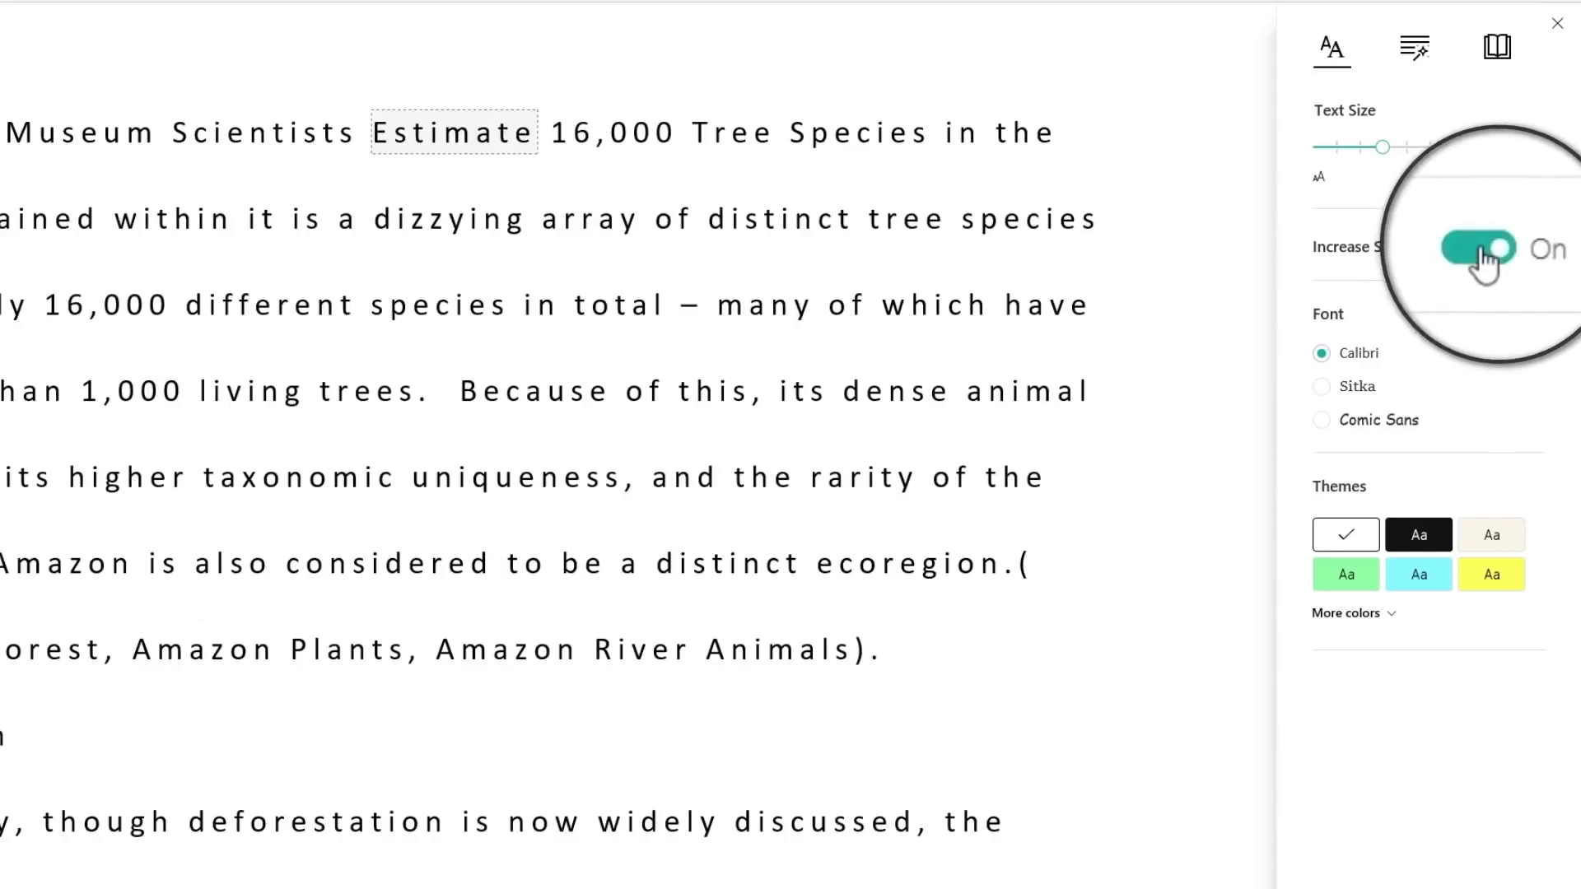
click(1419, 534)
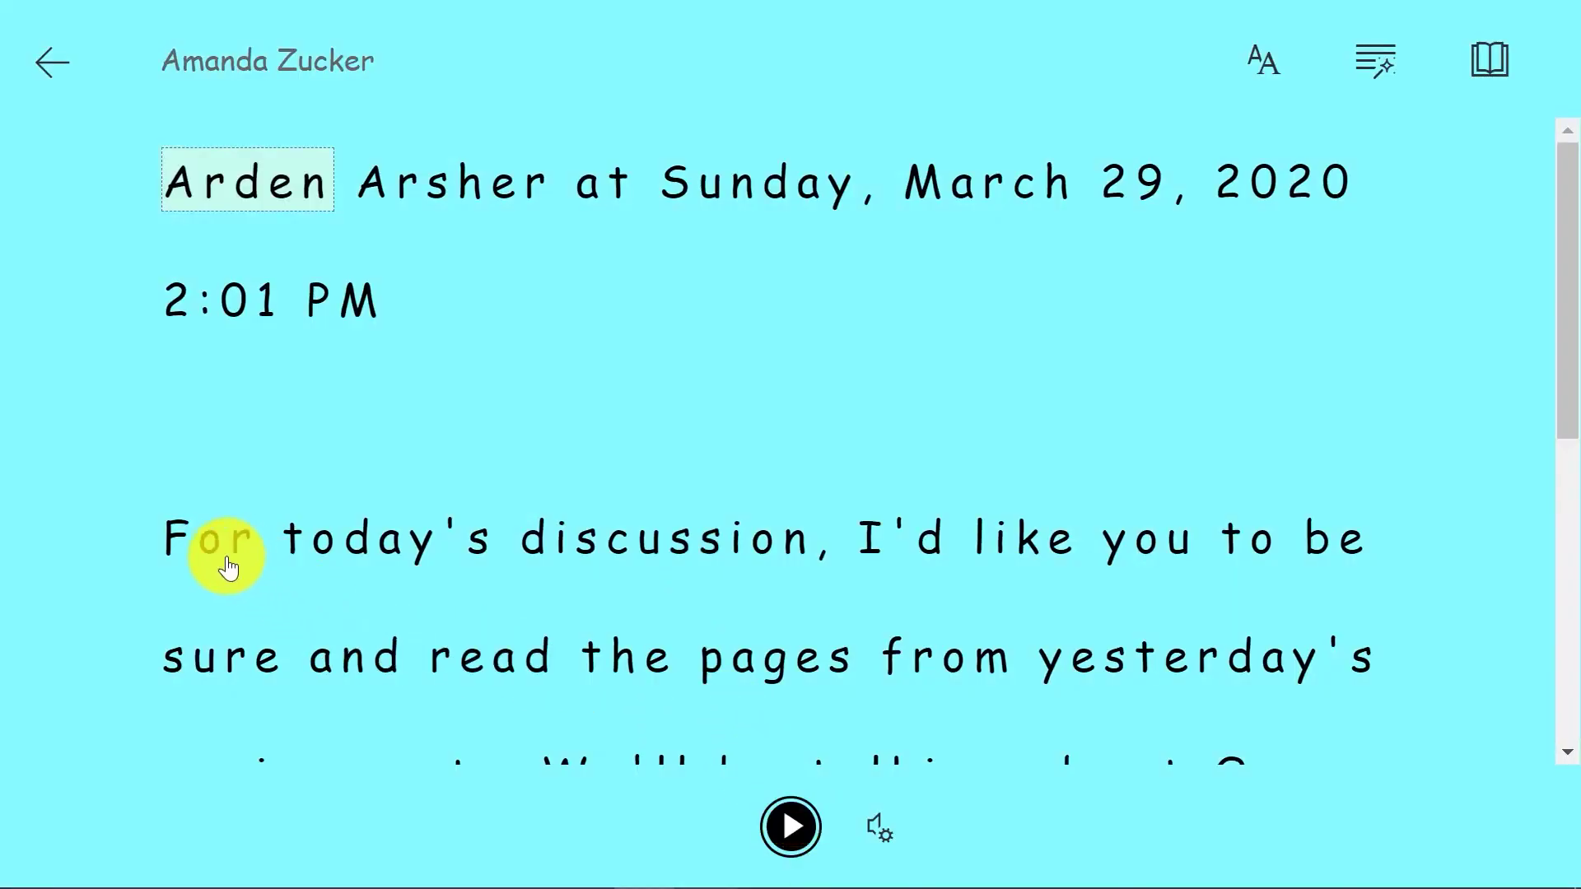
- Colour nouns purple, verbs red, adjectives green and adverbs yellow; show picture cards for forest and Oceans
click(229, 568)
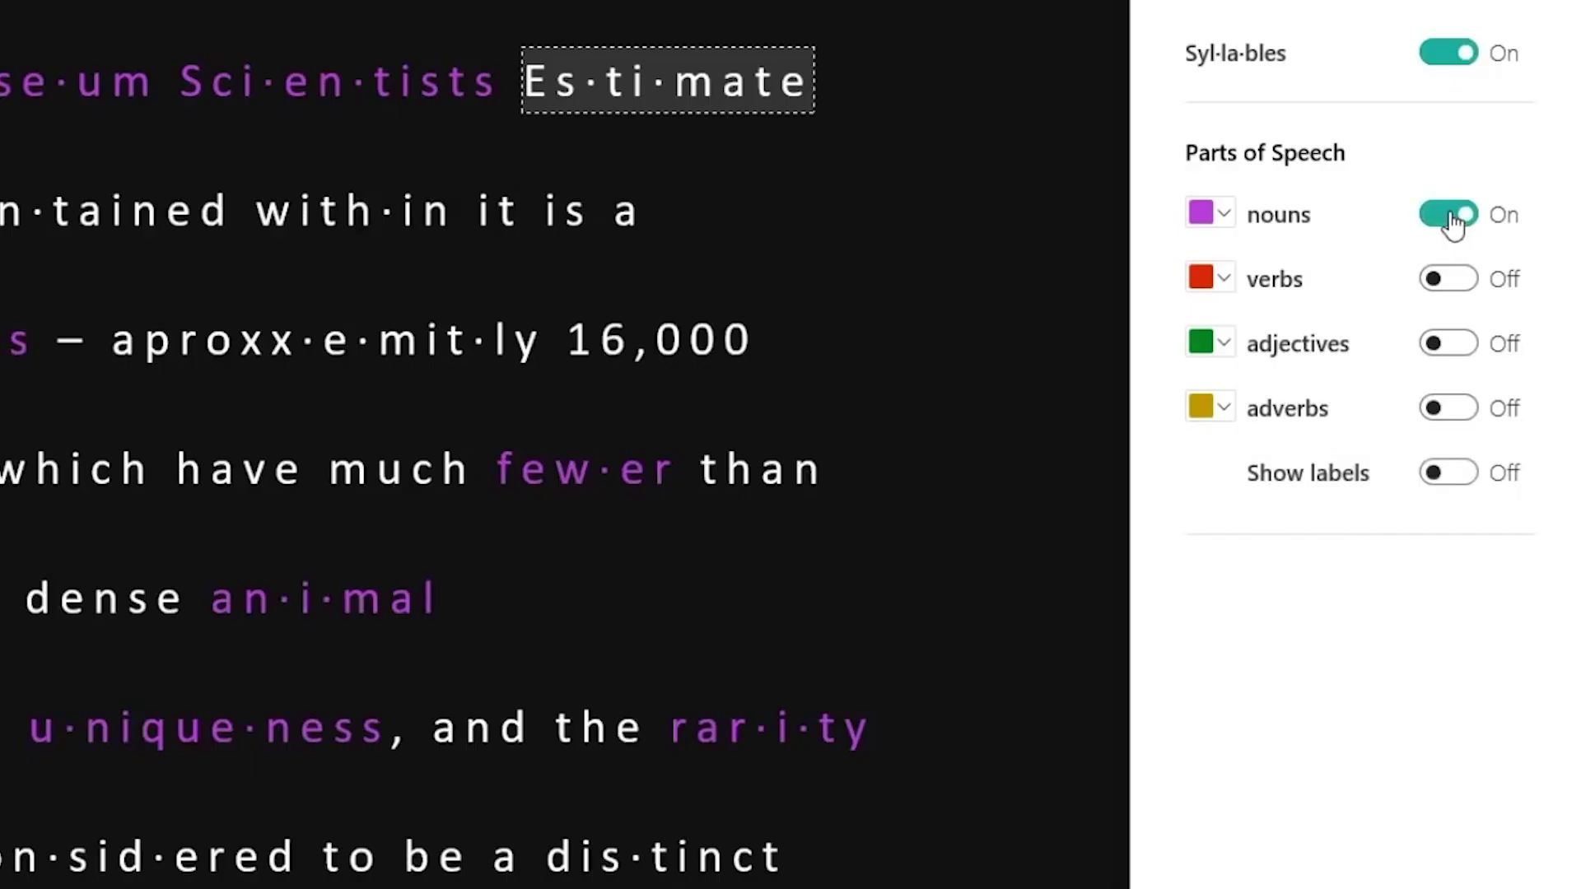
click(1451, 285)
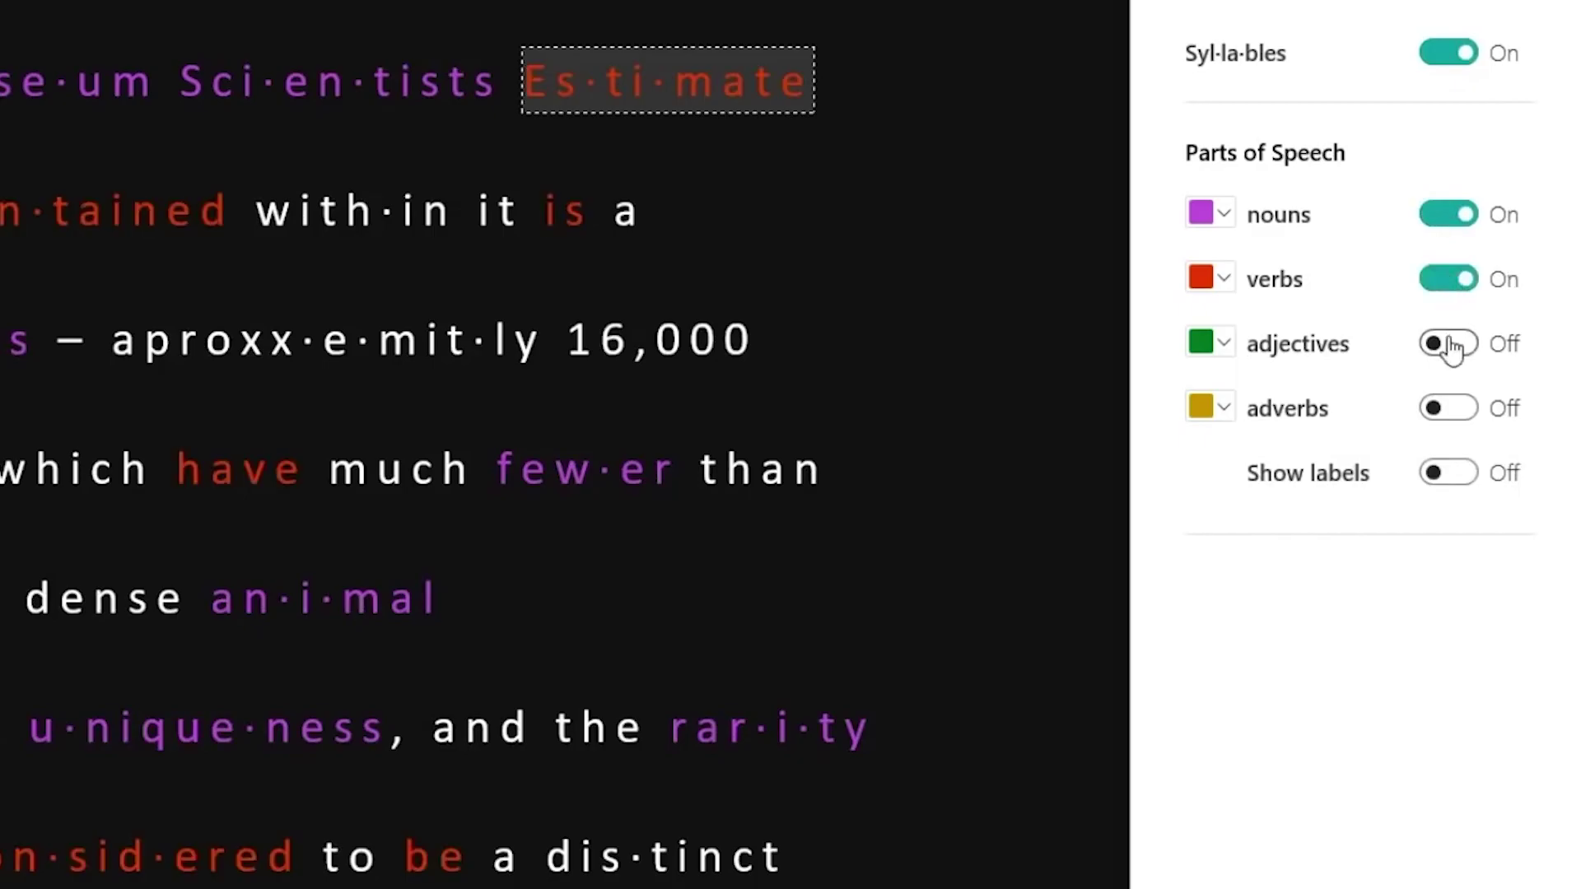
click(1452, 346)
click(1452, 409)
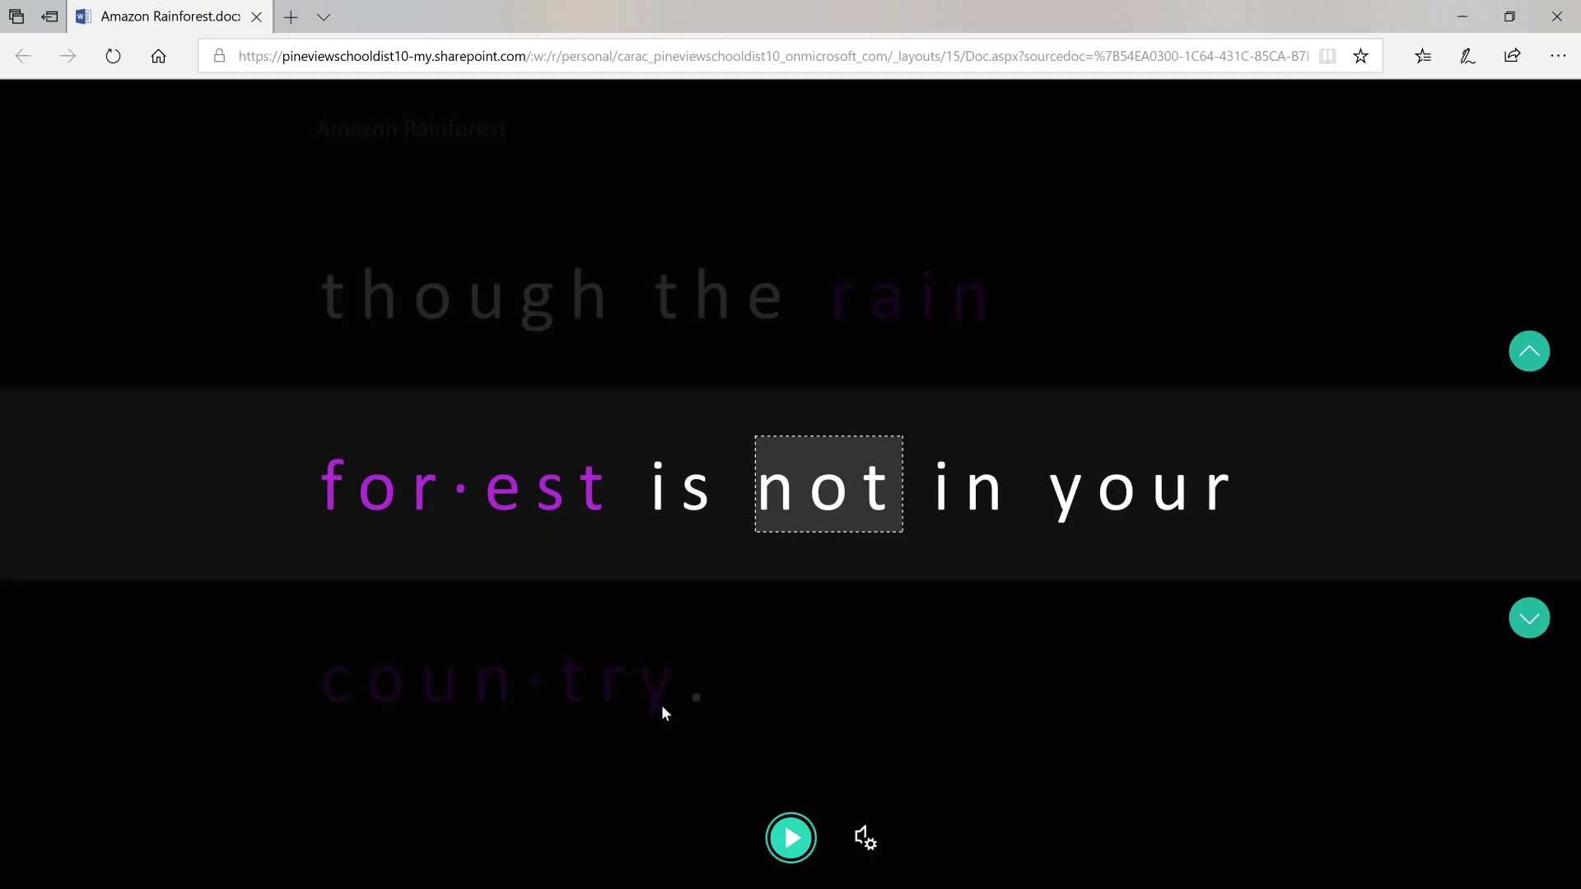
click(515, 504)
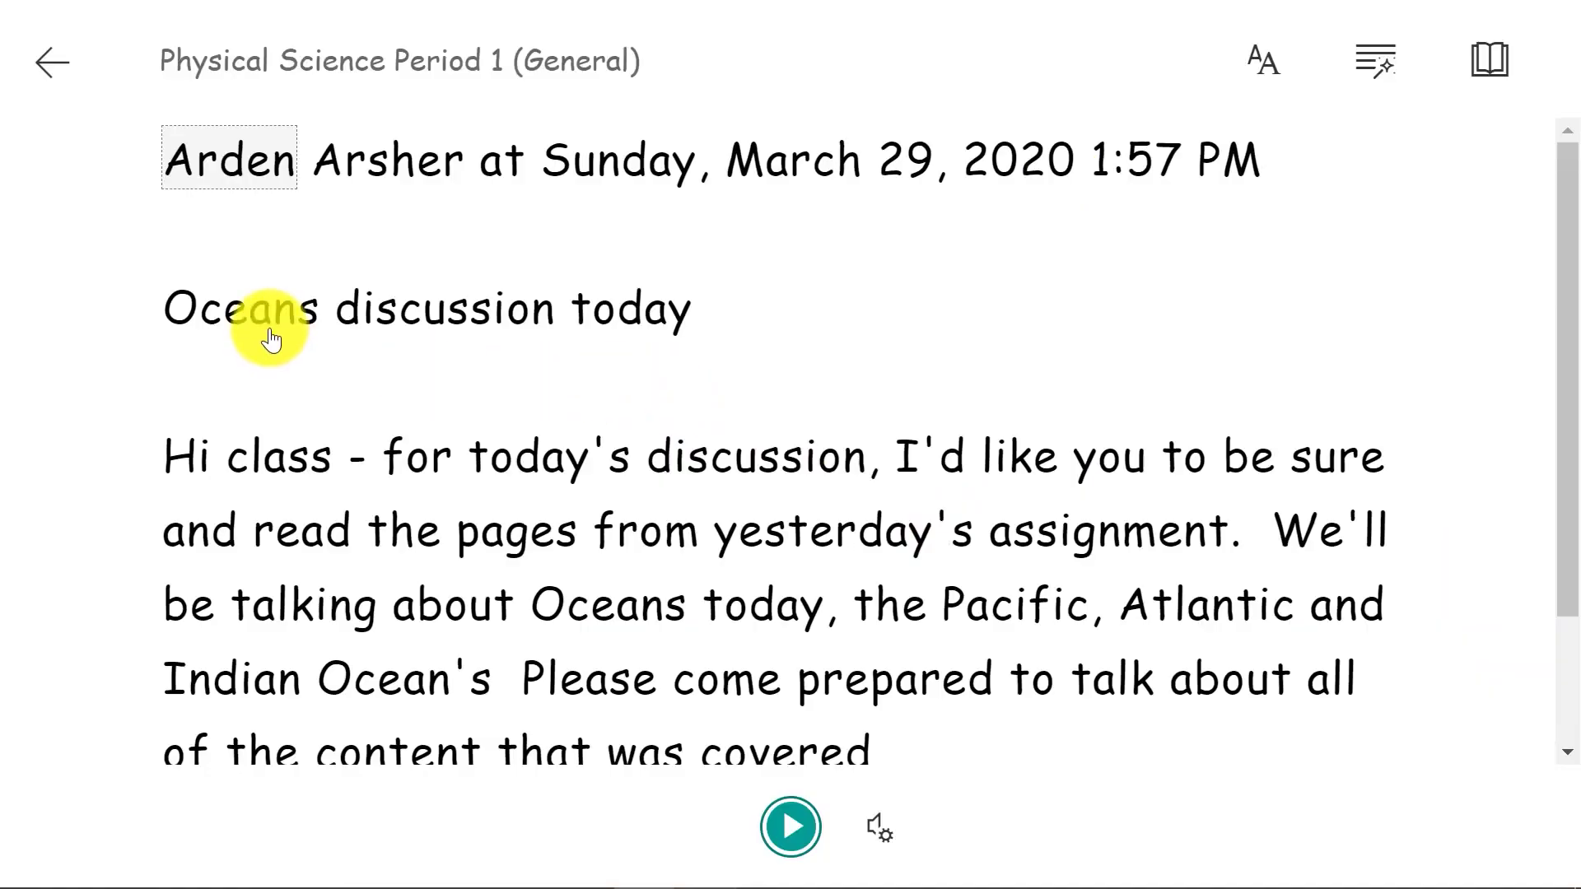
click(271, 339)
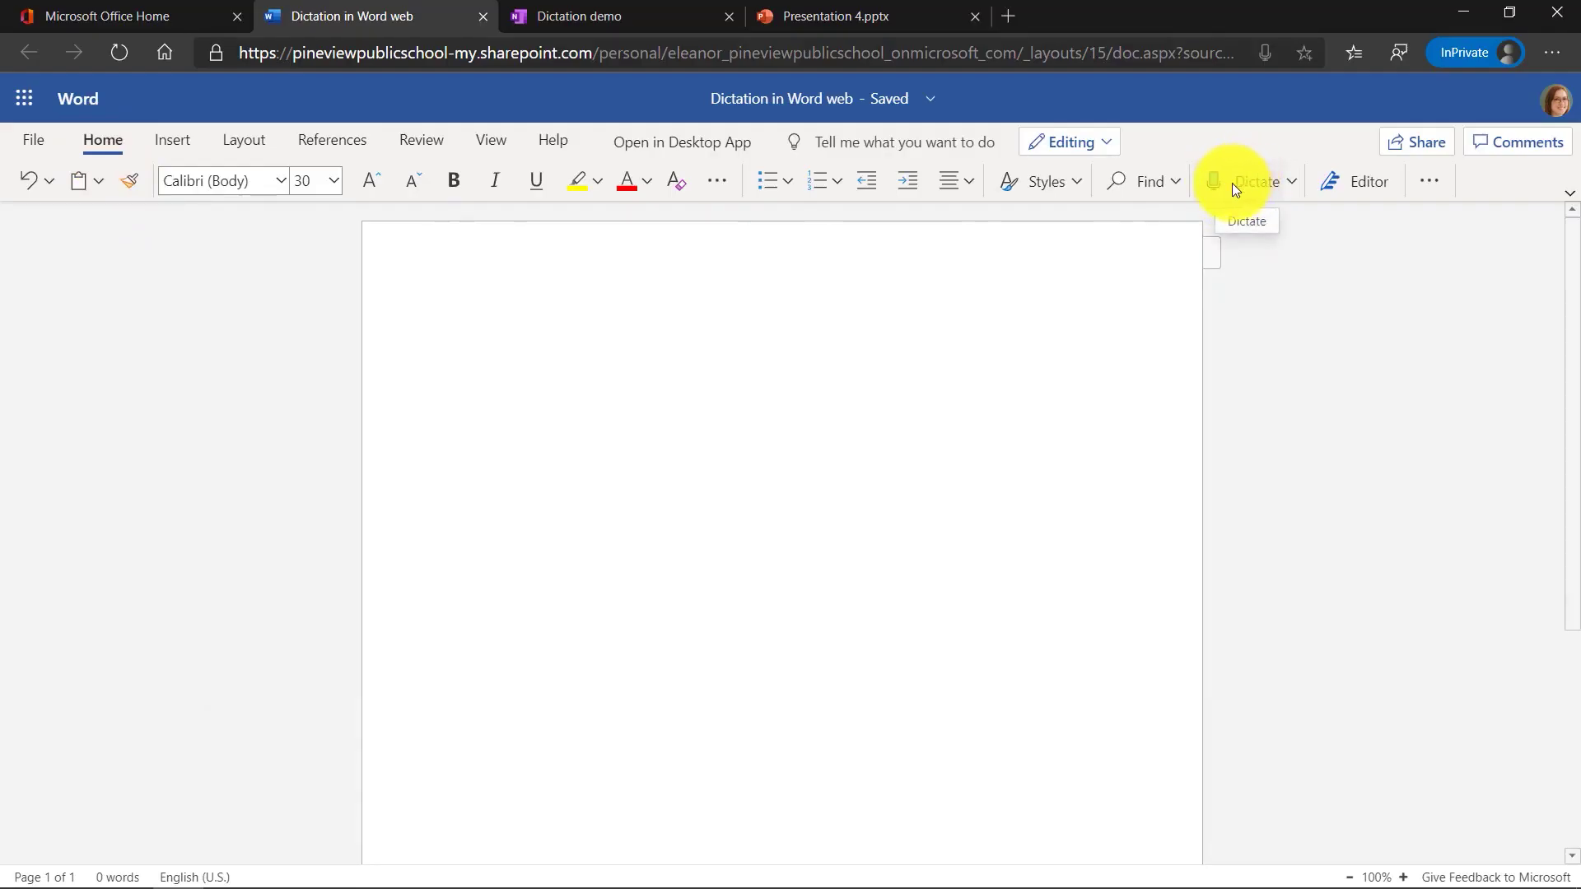
- Dictate 'now i am dictating in' into the blank 'Dictation in Word web' document
click(1238, 185)
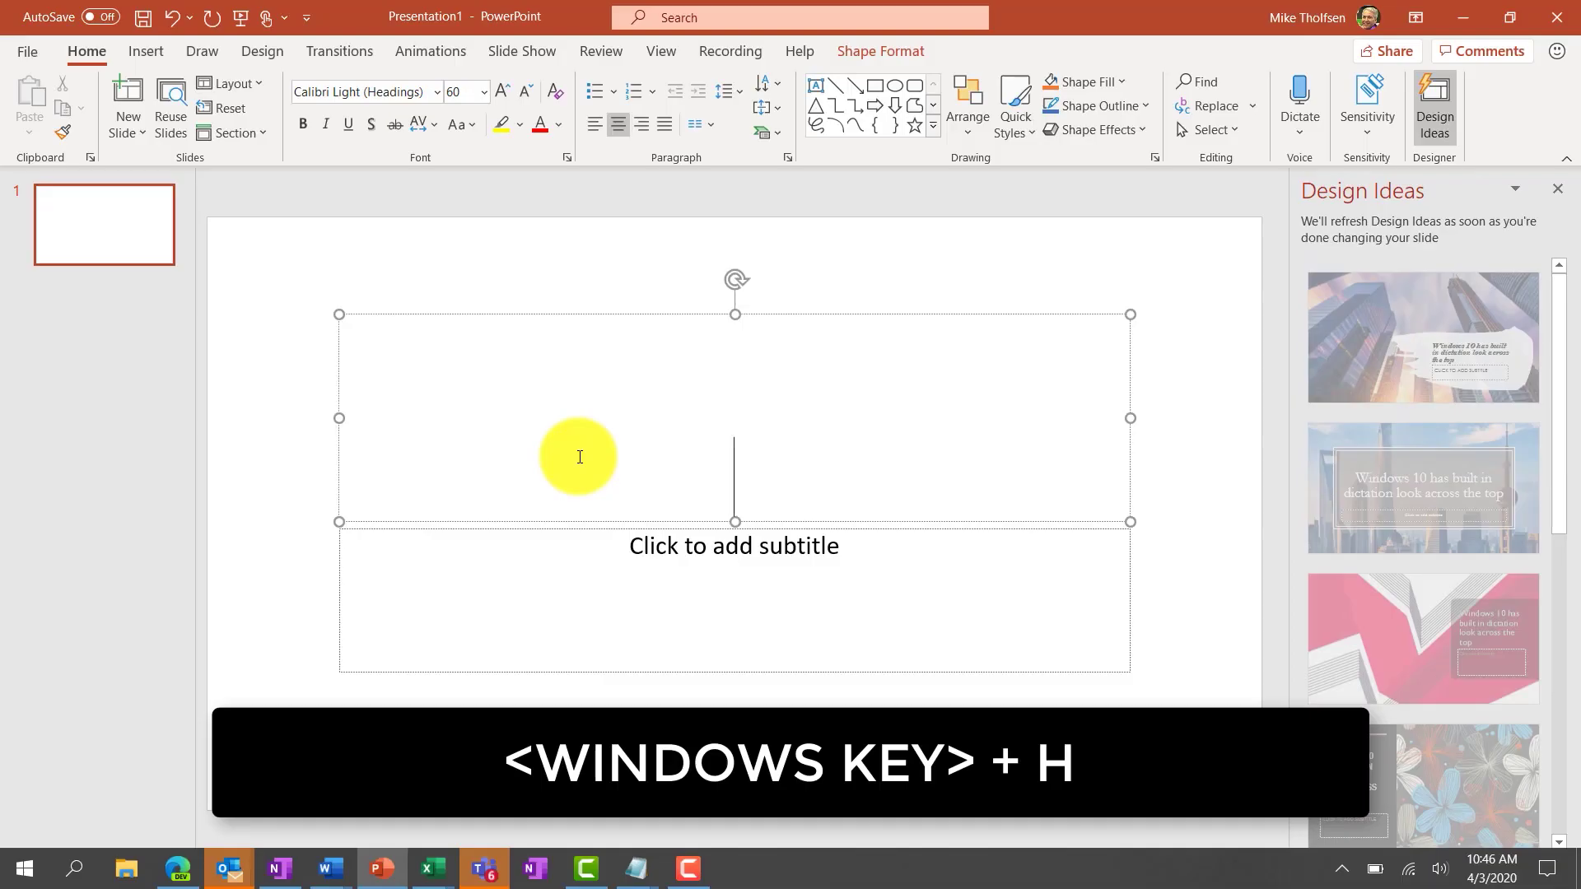
- Launch Windows voice typing with Windows+H to dictate into the title slide
key(super+h)
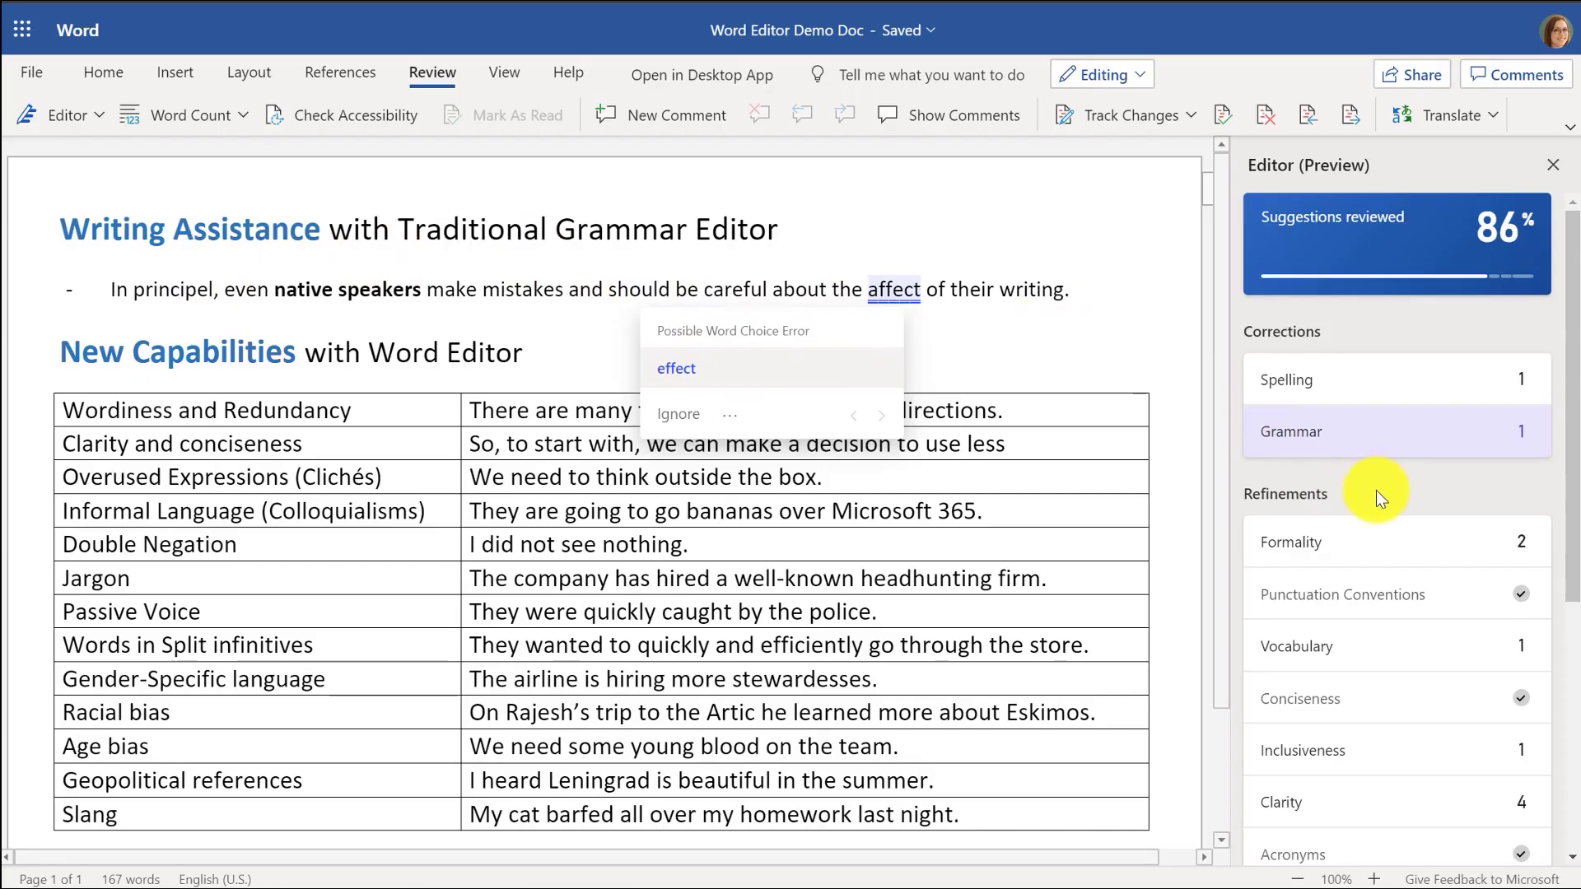
- Go through Editor's formality, overused-expression and inclusiveness suggestions in the Editor Demo Doc
scroll(1376, 491, down, 1)
scroll(1376, 491, down, 1)
click(1299, 431)
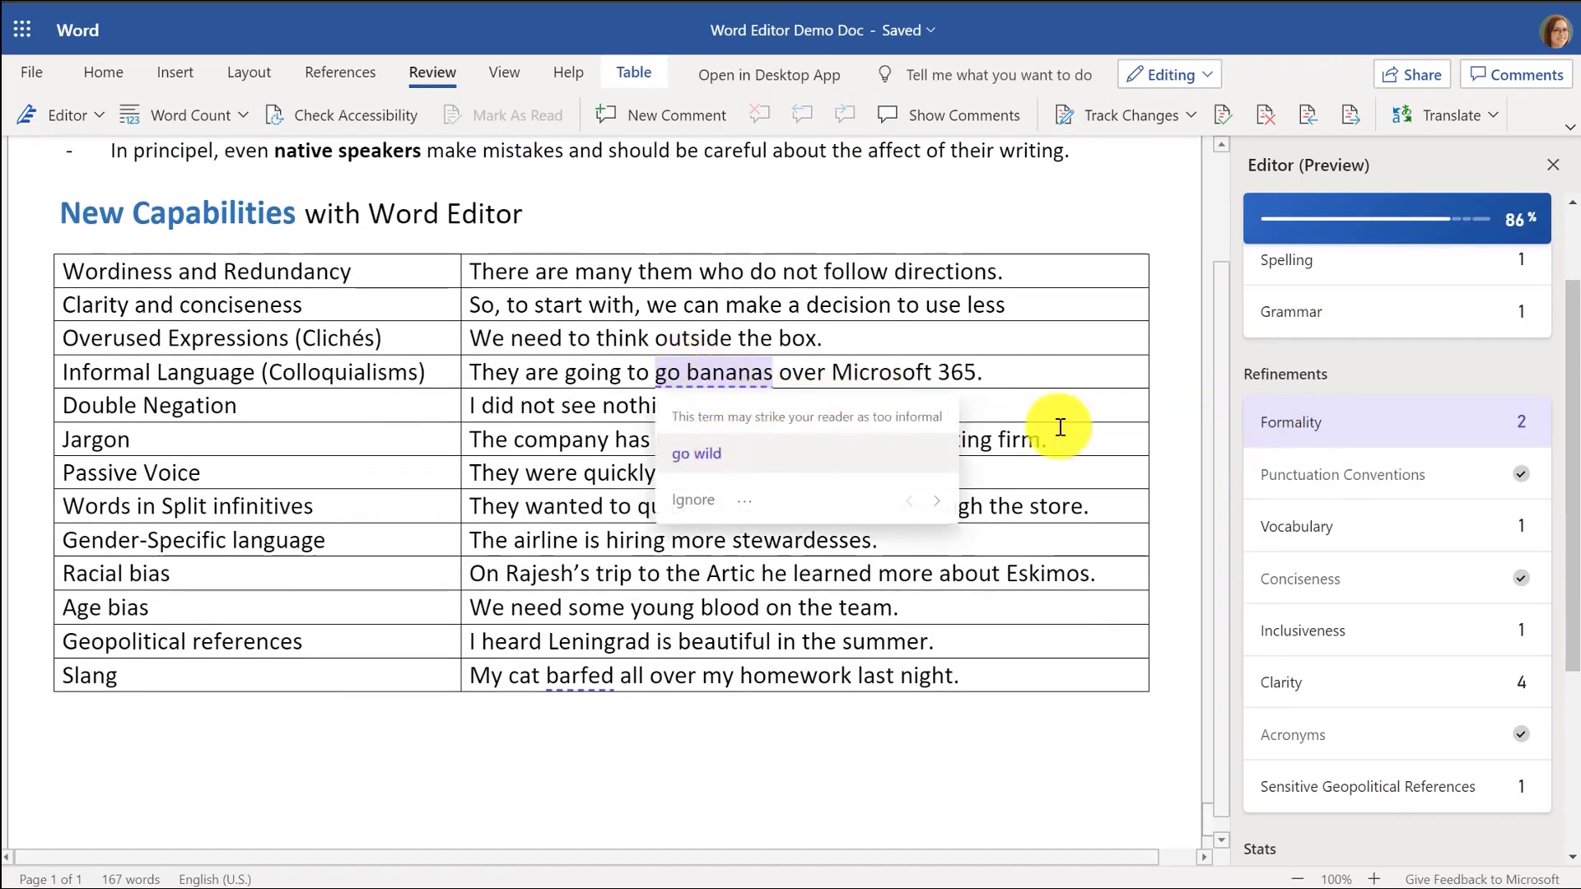
click(724, 339)
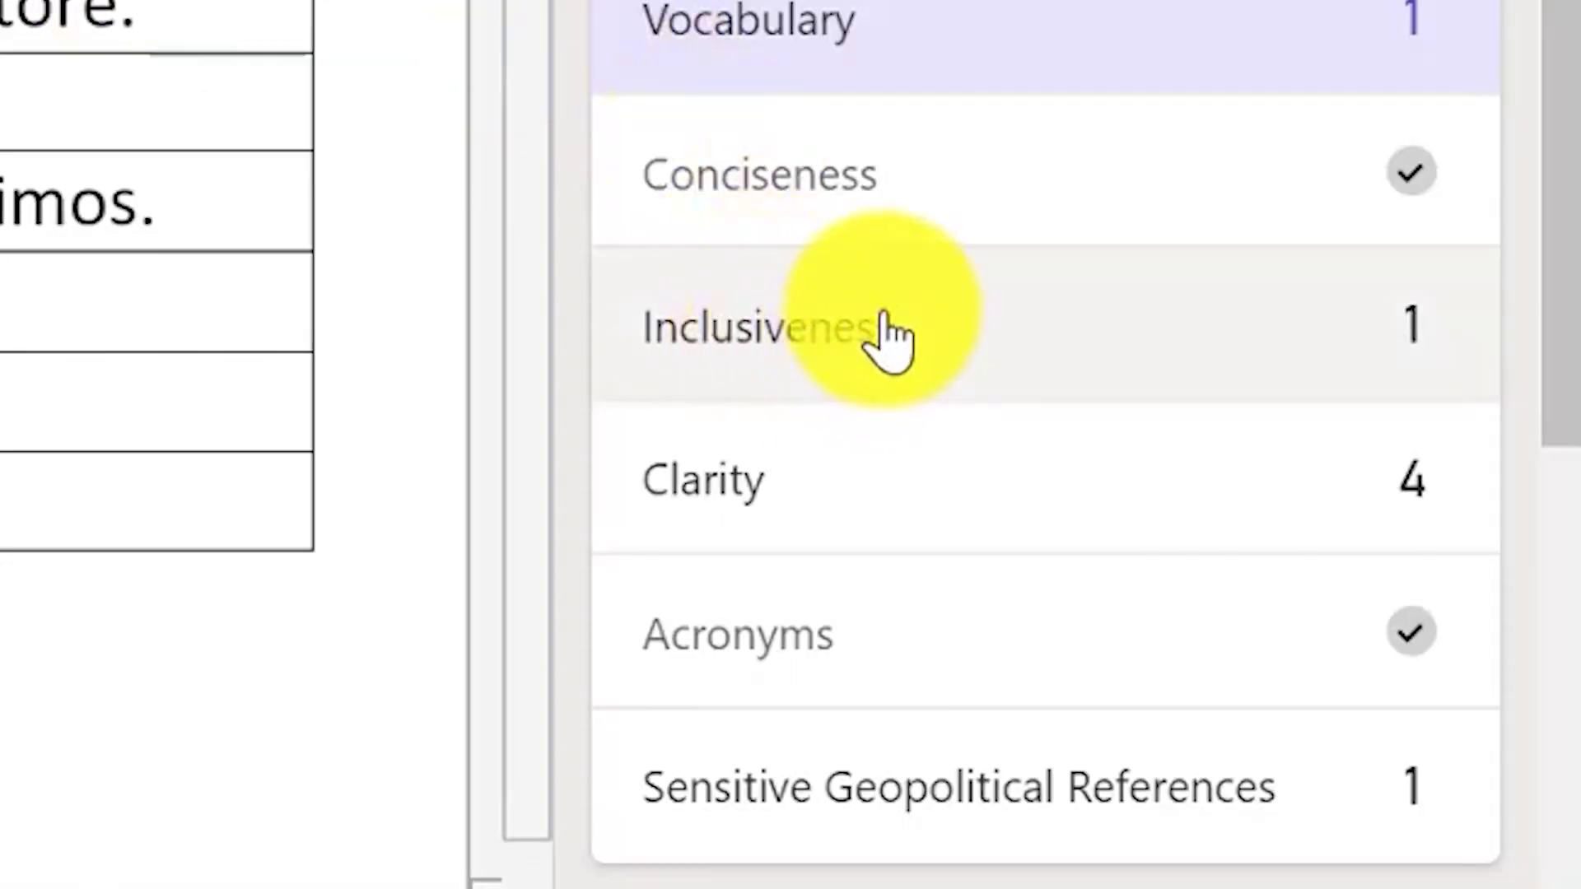
click(885, 317)
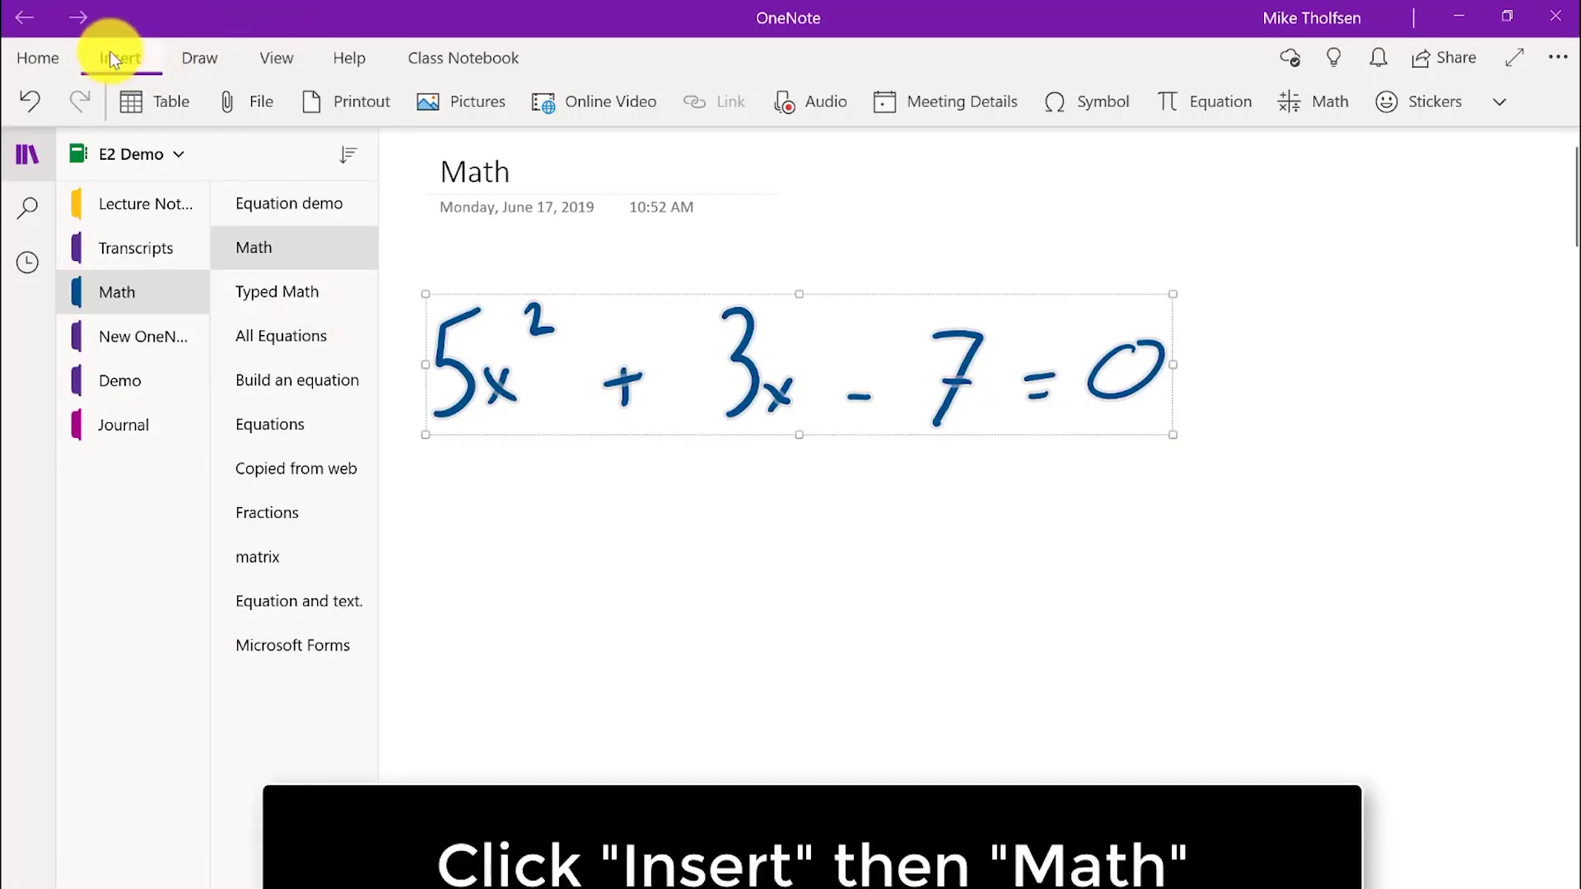
- Graph both sides of the handwritten equation 5x²+3x−7=0 in 2D
click(1317, 104)
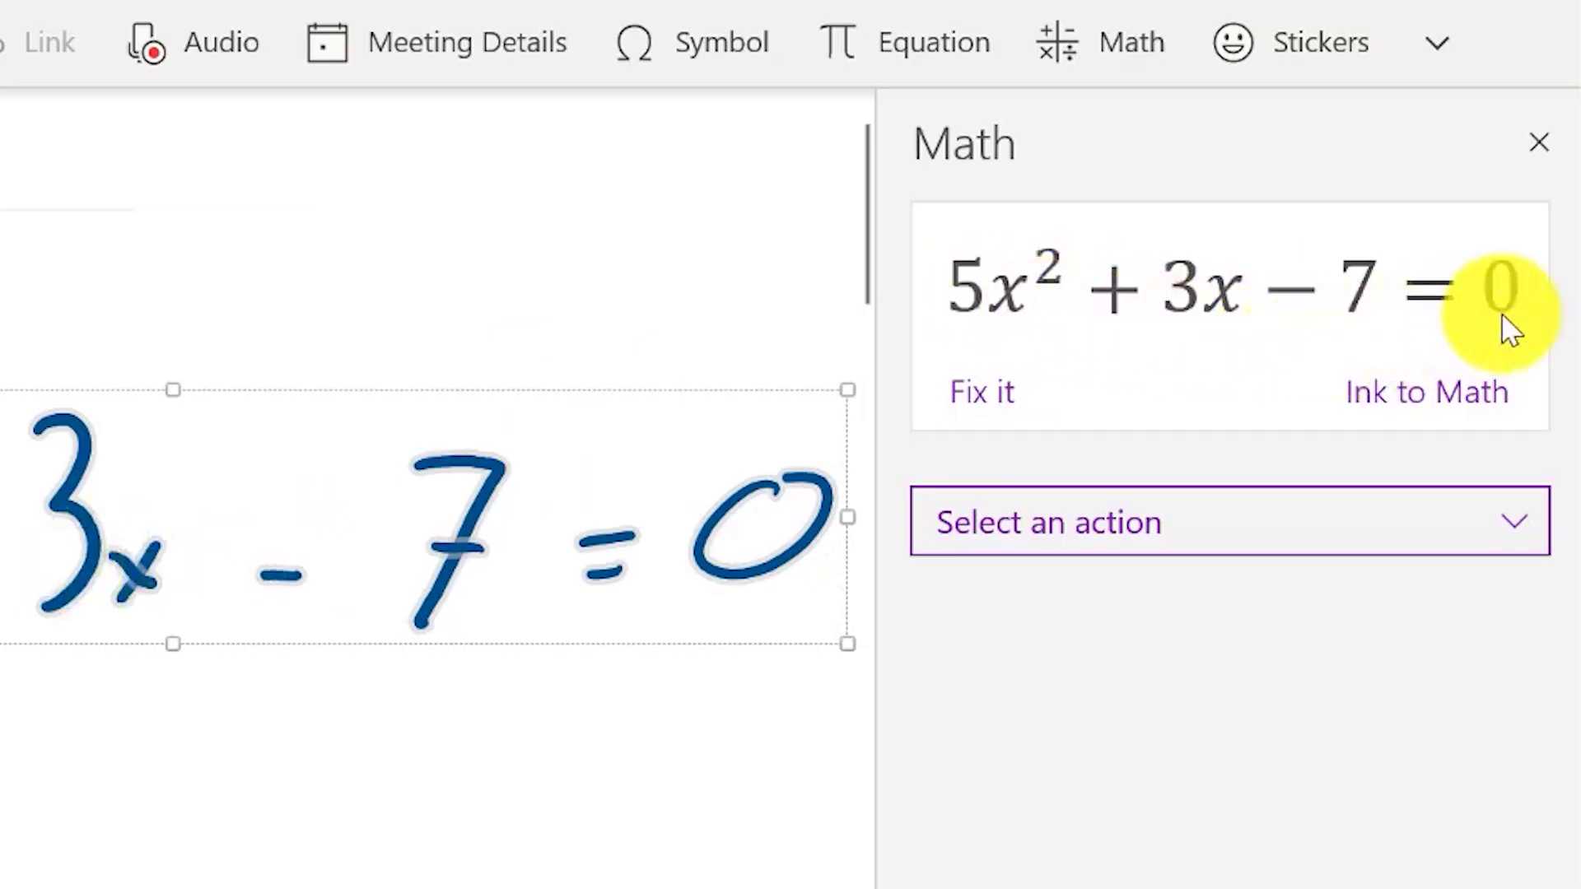
click(1085, 522)
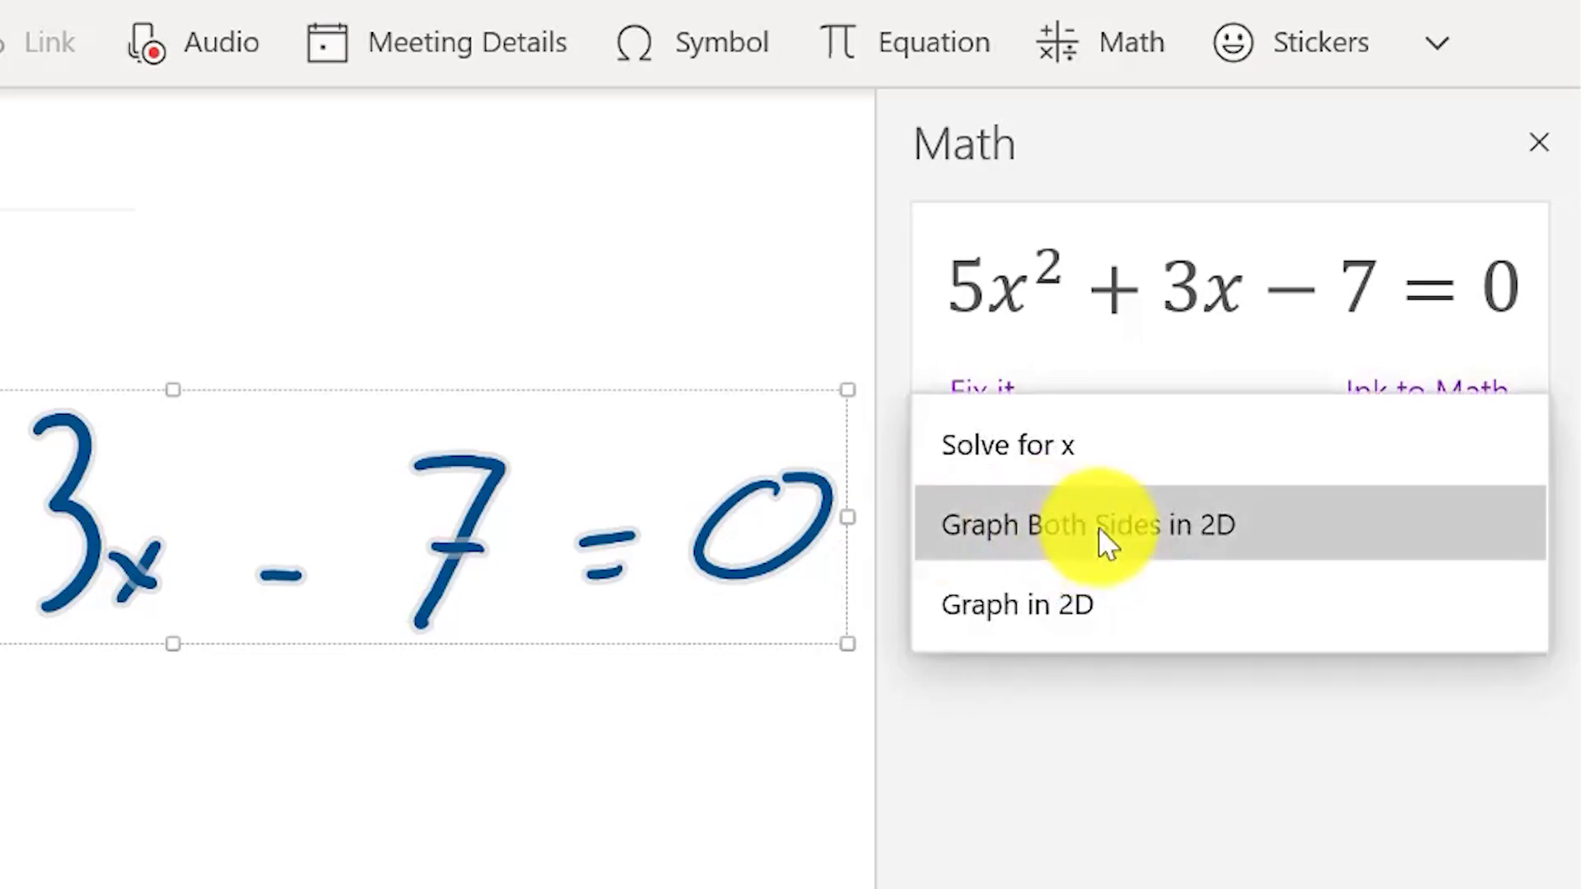
click(1104, 536)
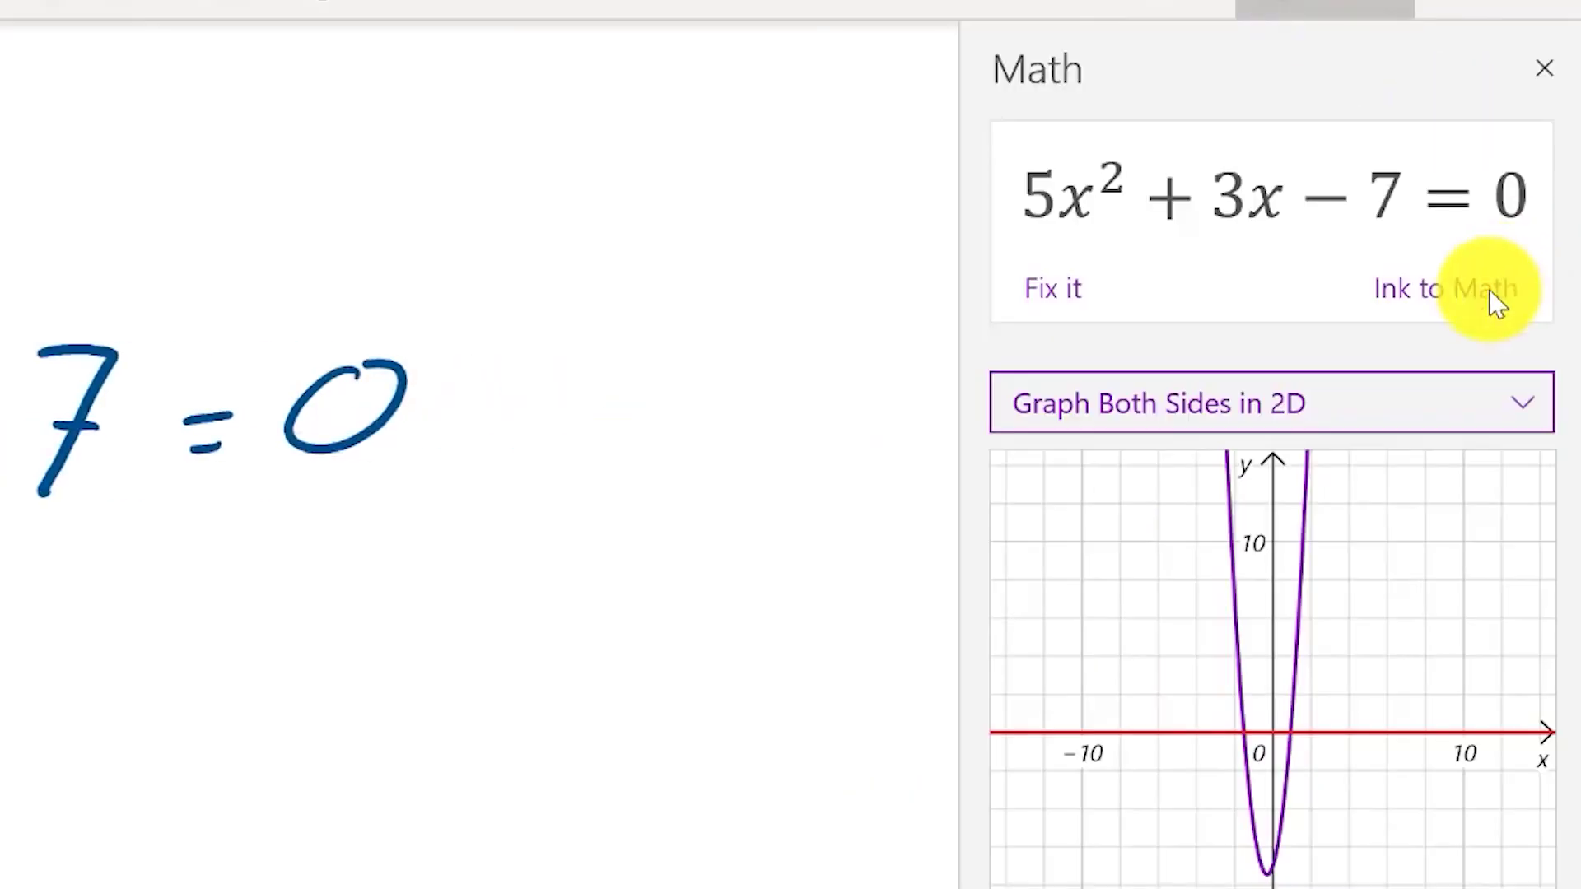
- Solve for x (x ≈ 0.92066, x ≈ −1.52066) and show the completing-the-square steps
click(1256, 397)
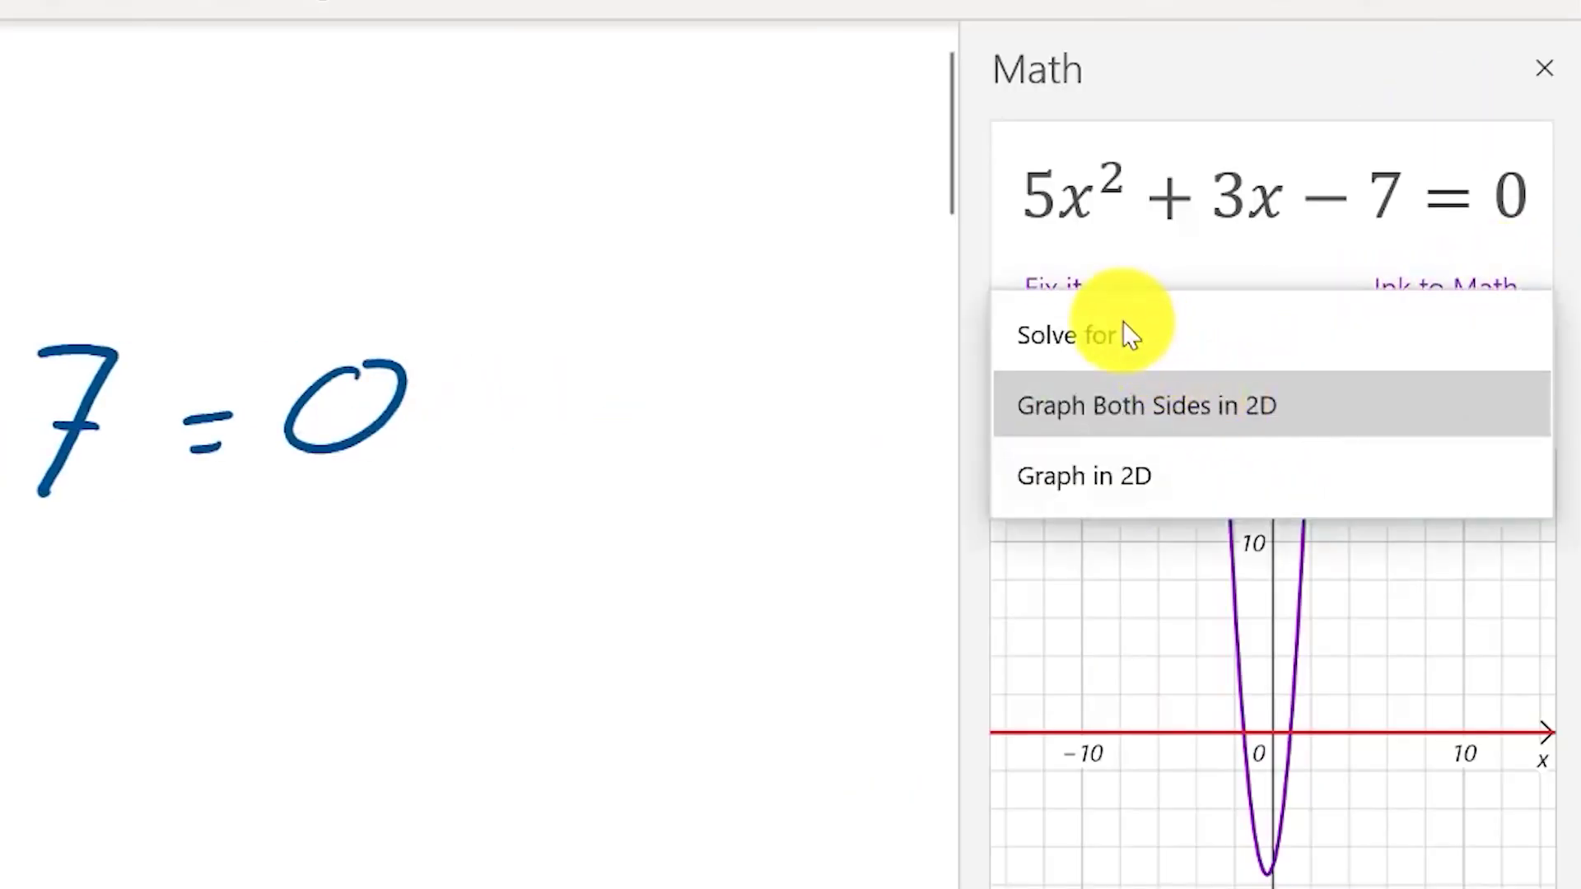
click(1093, 325)
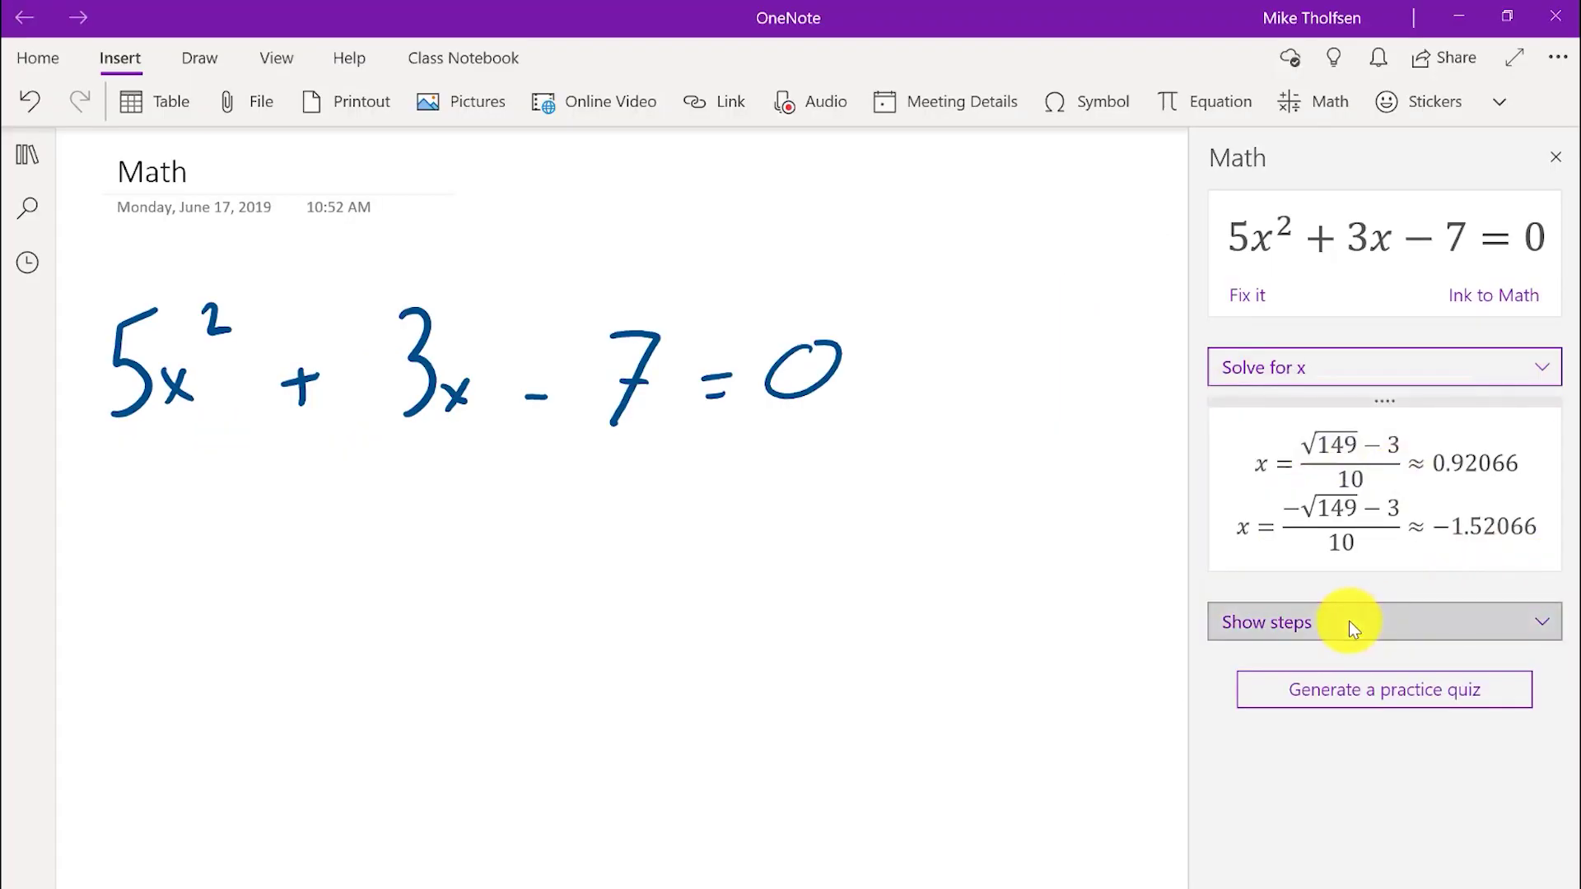
click(1214, 809)
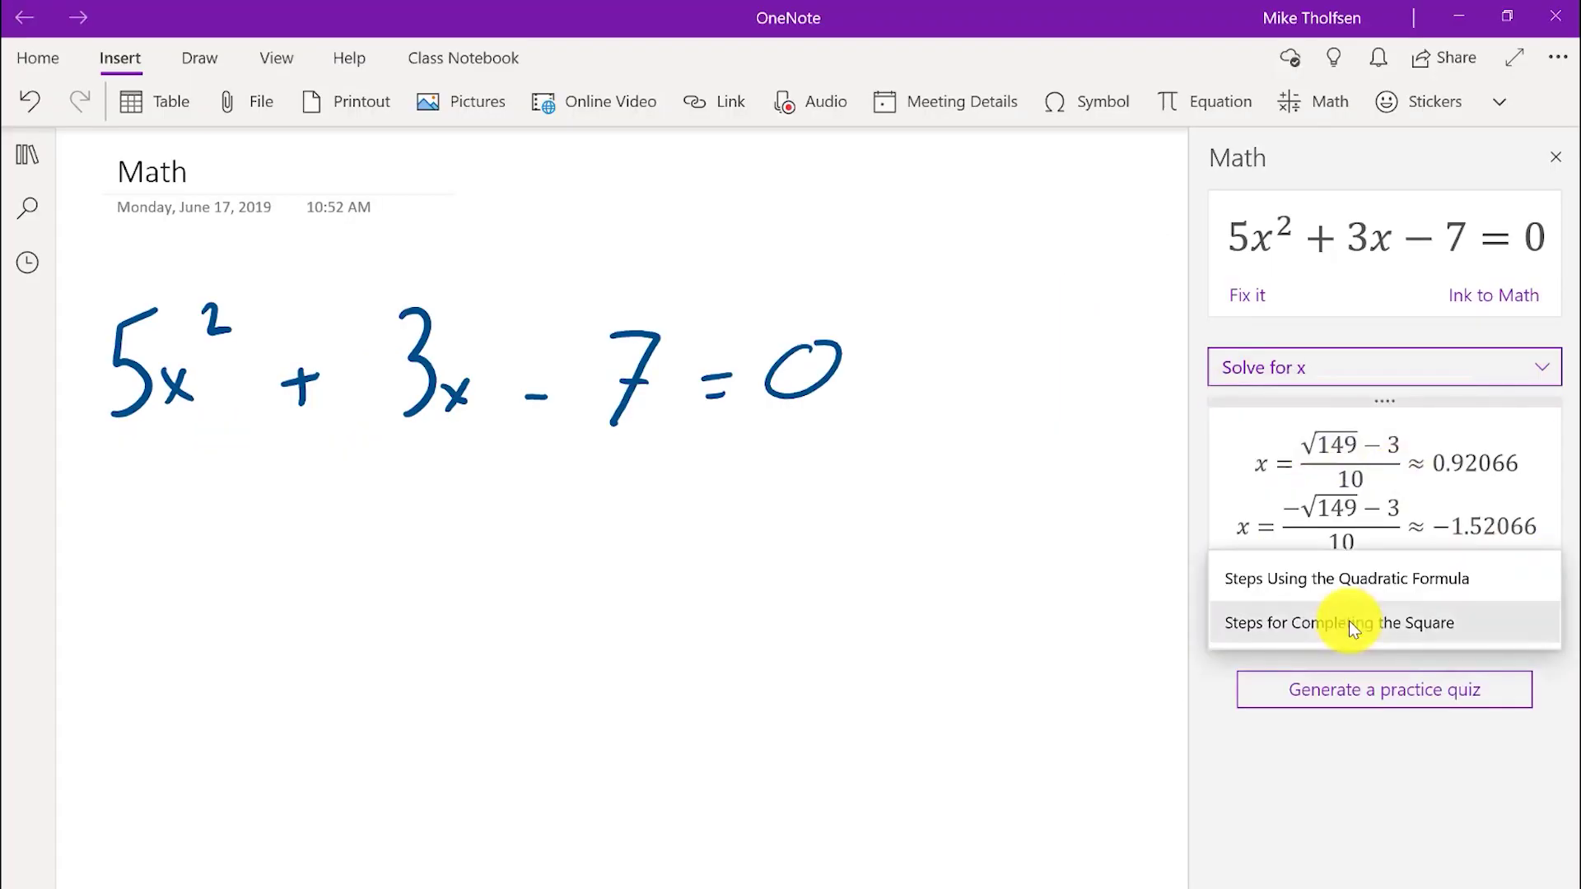
click(1278, 619)
scroll(1385, 647, down, 1)
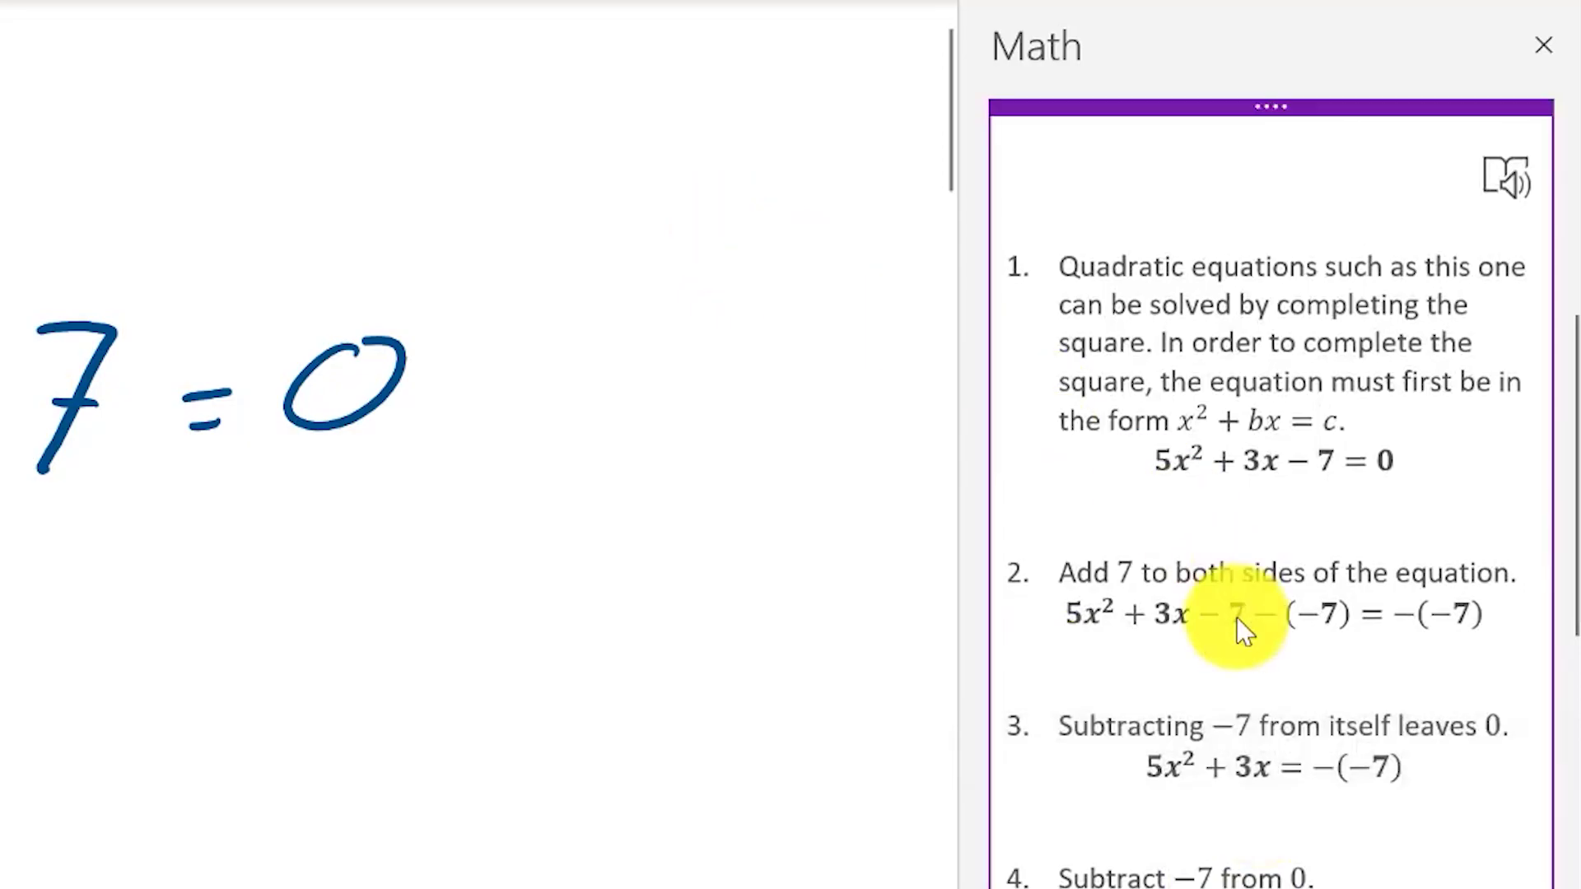
scroll(1237, 617, down, 10)
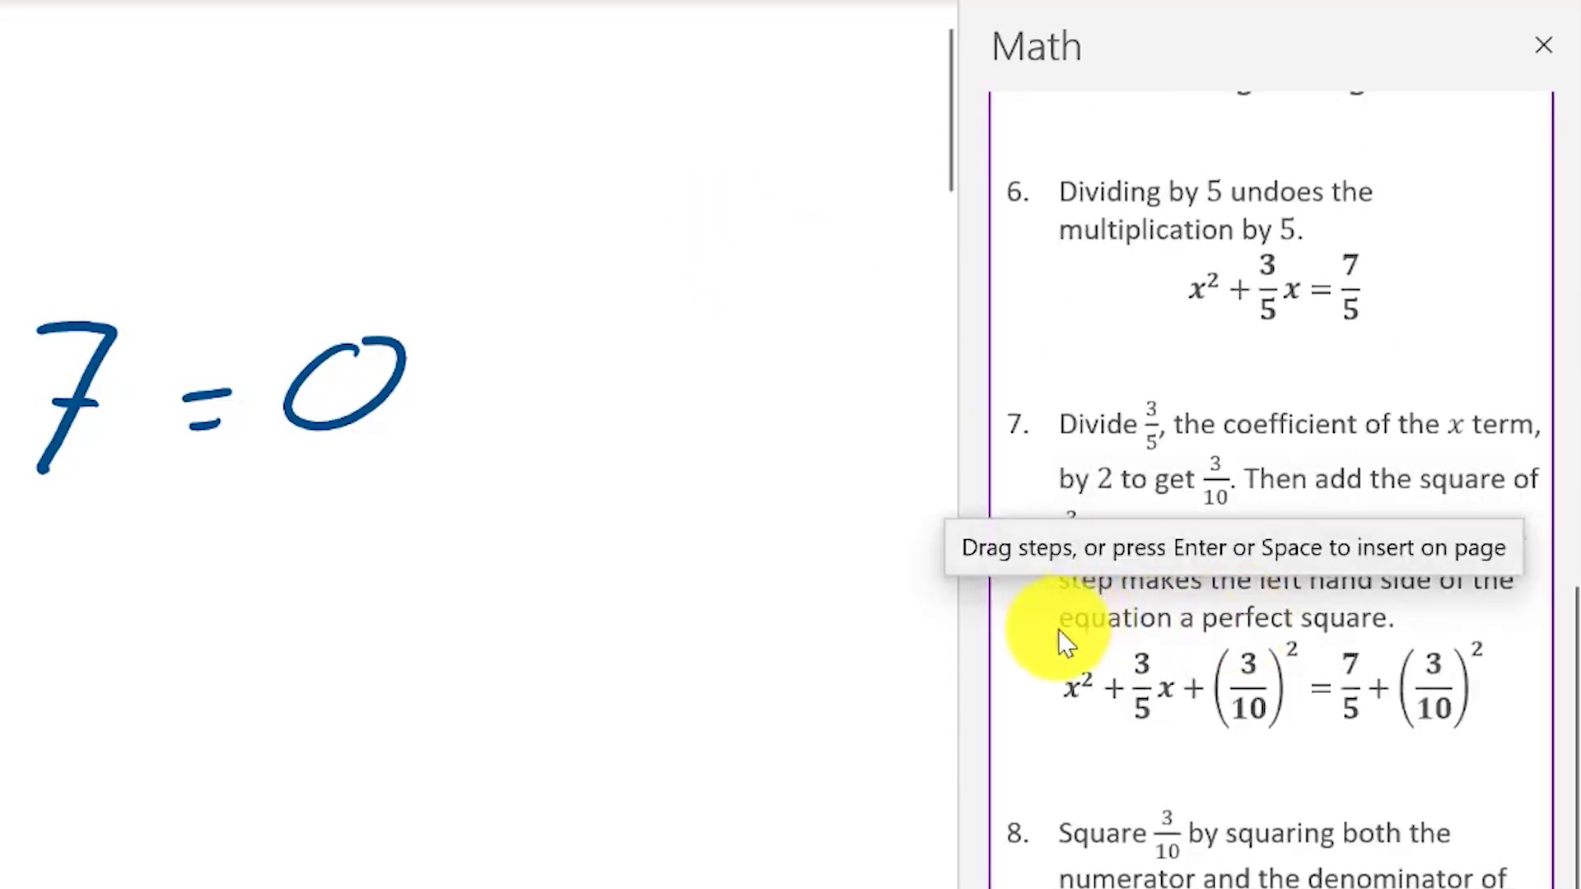
scroll(1272, 494, down, 5)
scroll(1272, 494, up, 15)
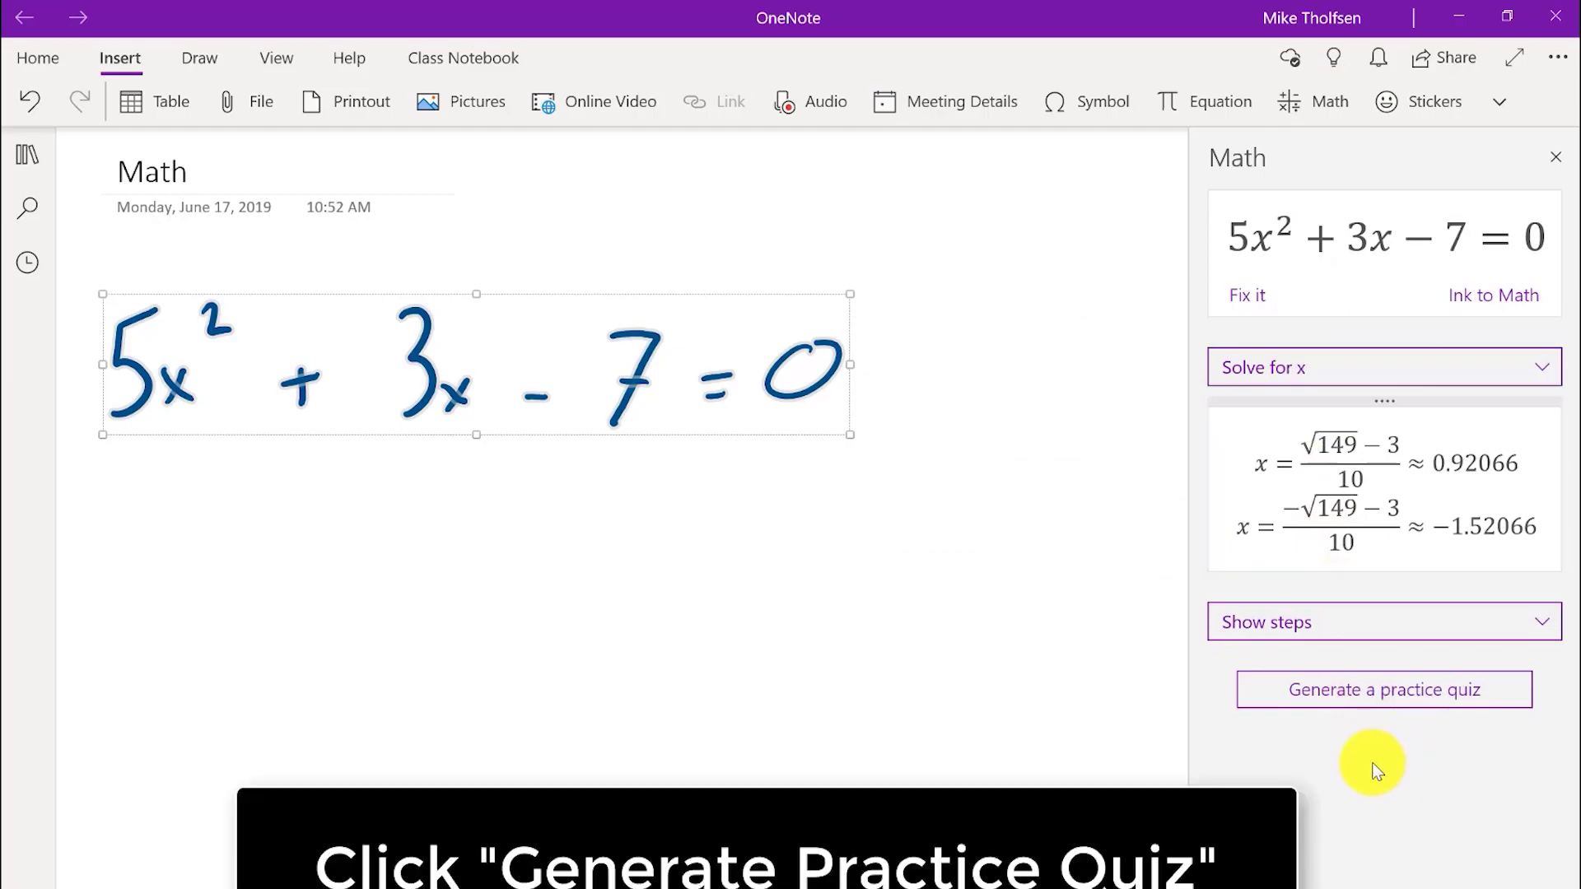
- Generate a three-question practice quiz for the equation onto the page
click(1375, 688)
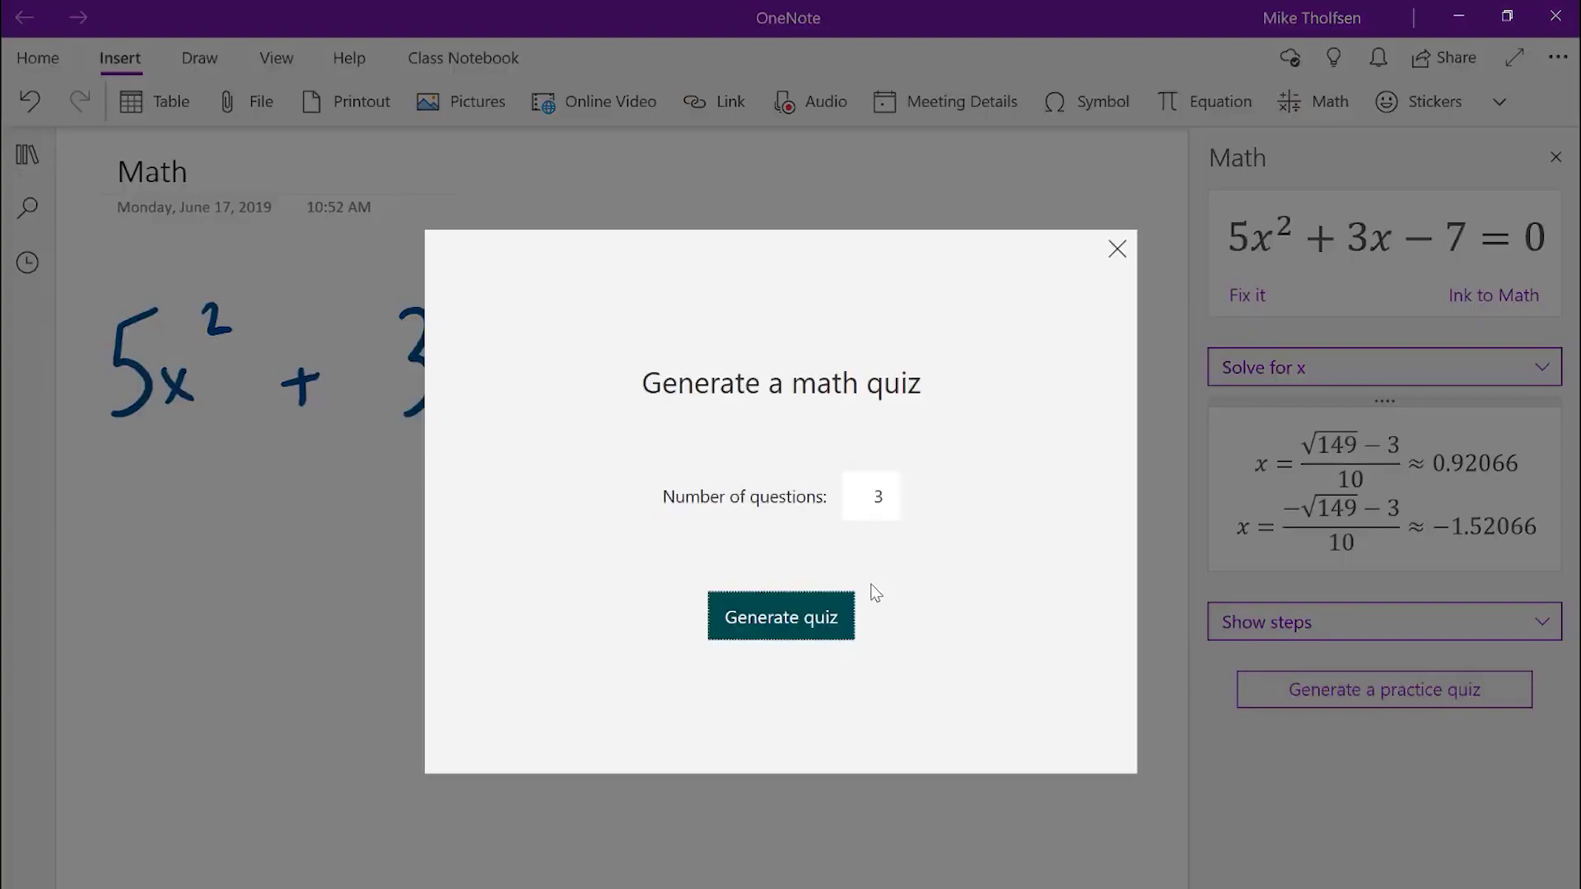
key(Return)
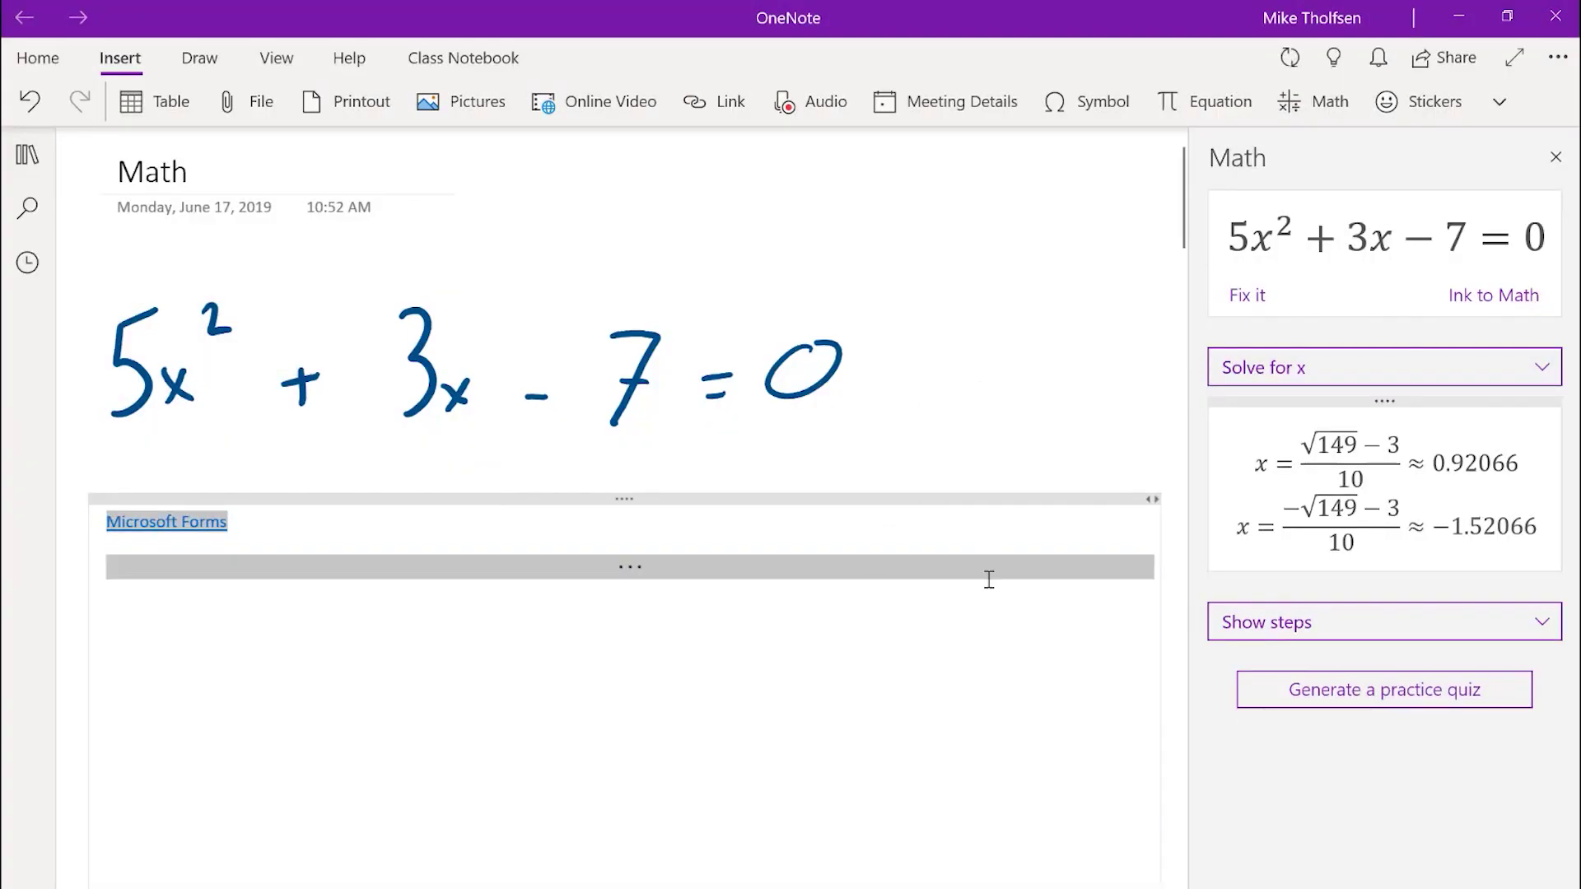
scroll(1036, 359, down, 3)
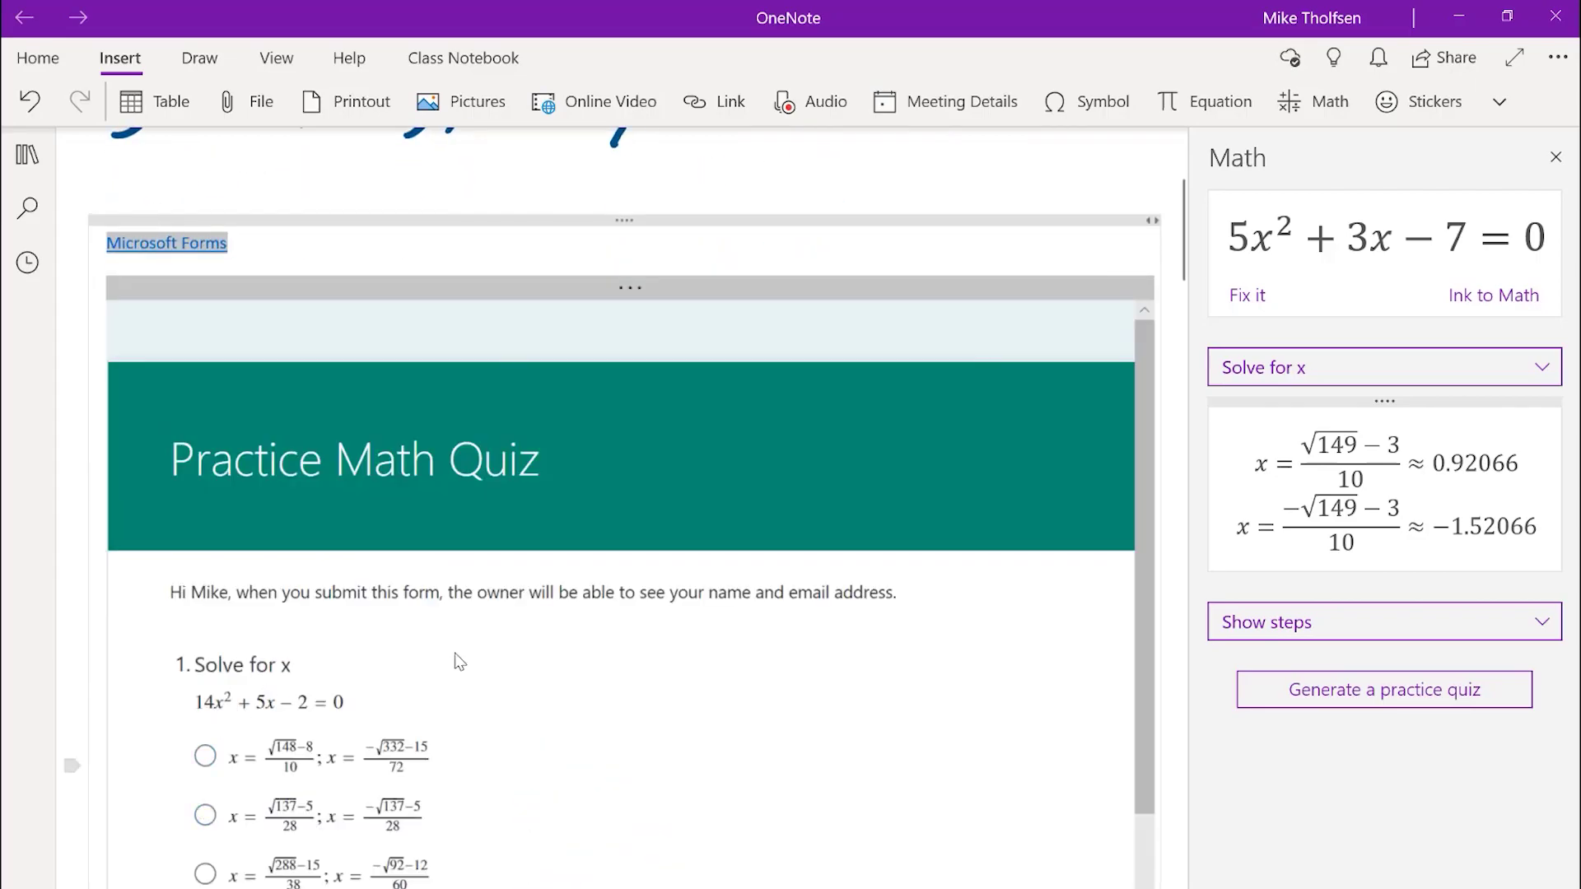
scroll(607, 653, down, 2)
- Answer questions 1 and 3, submit the quiz, and review the graded results
click(205, 577)
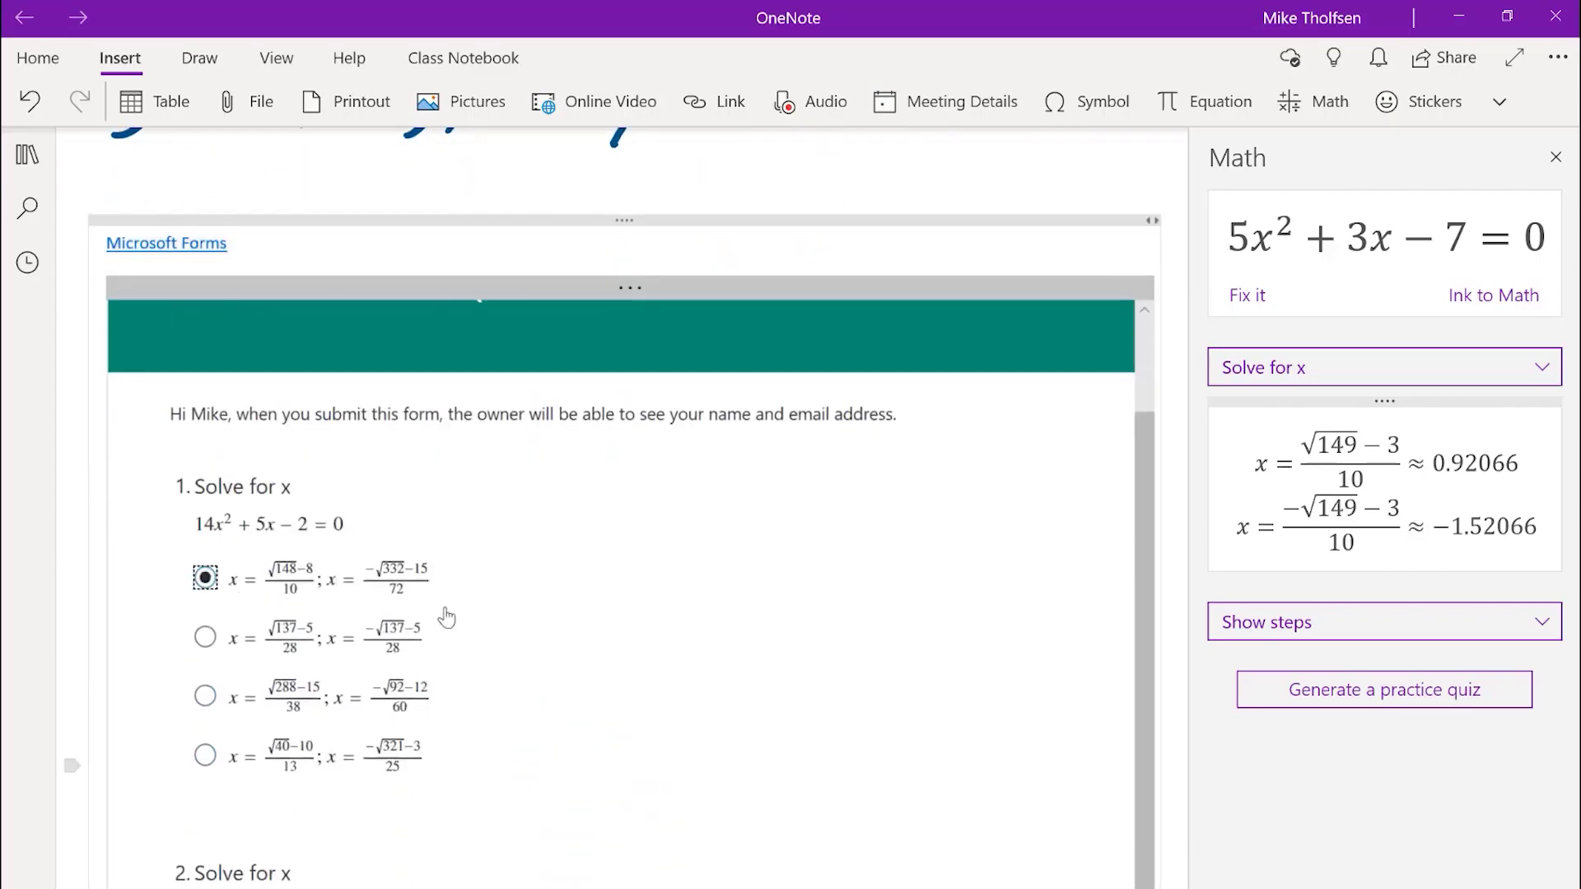
scroll(541, 638, down, 1)
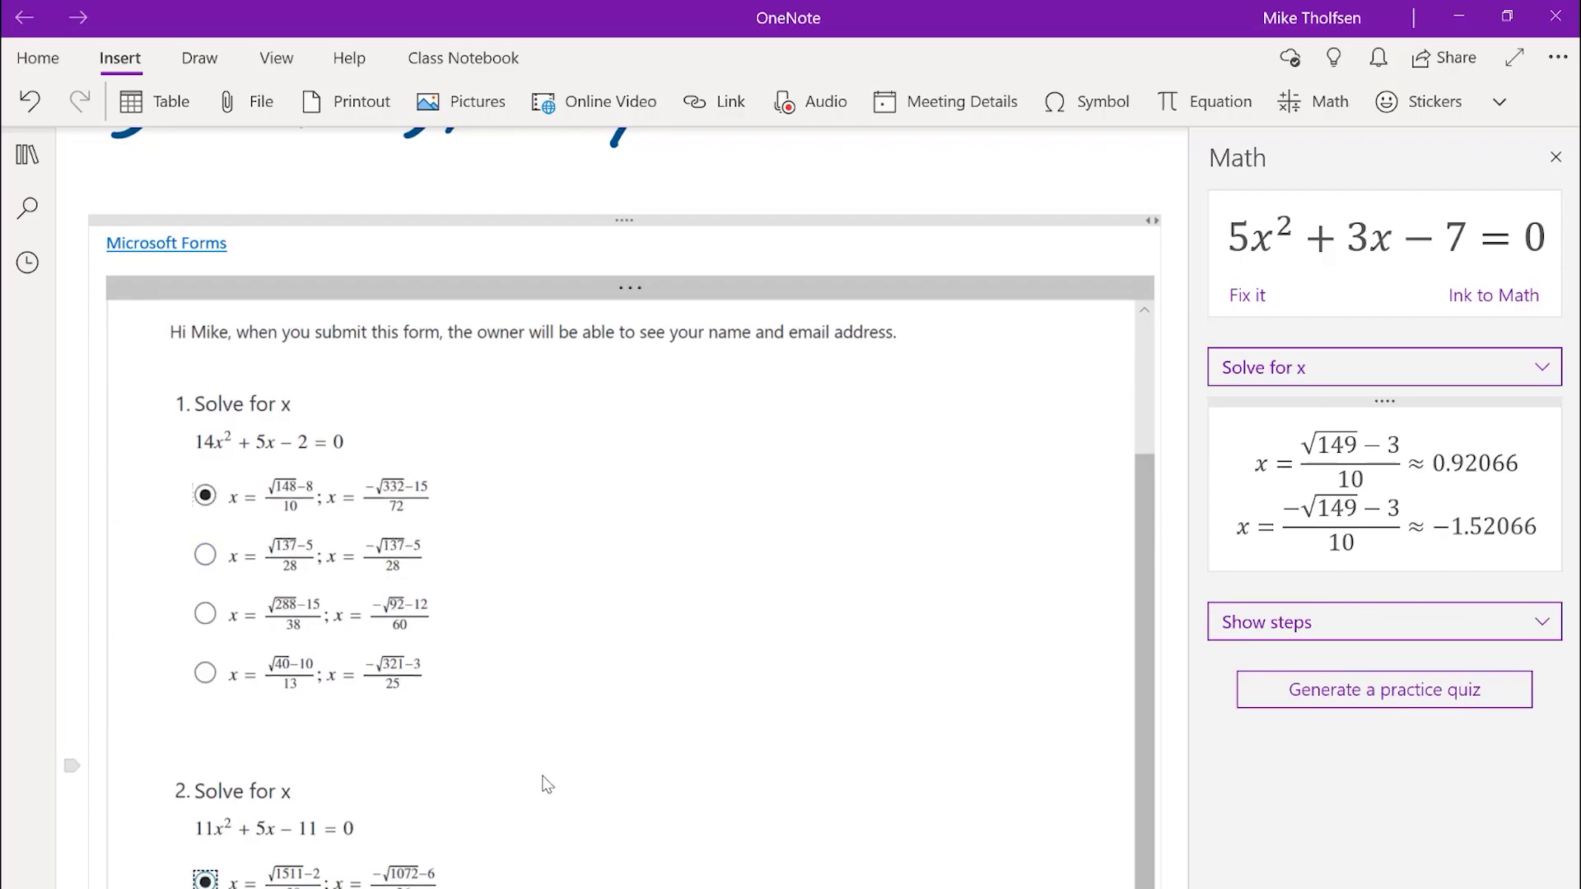
scroll(548, 785, down, 6)
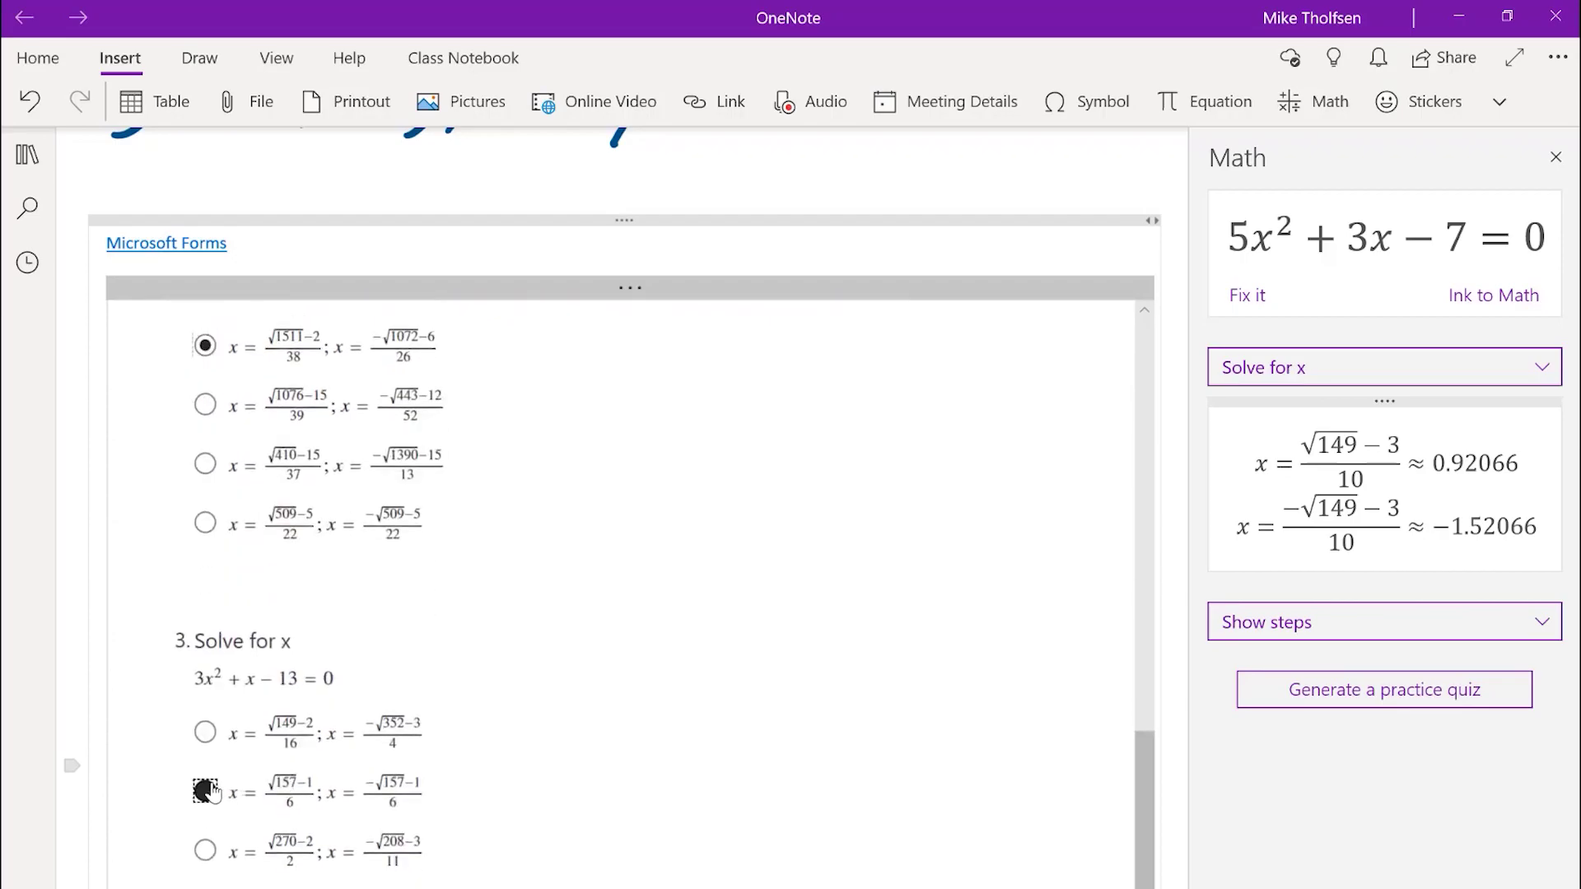
click(205, 791)
scroll(247, 774, down, 3)
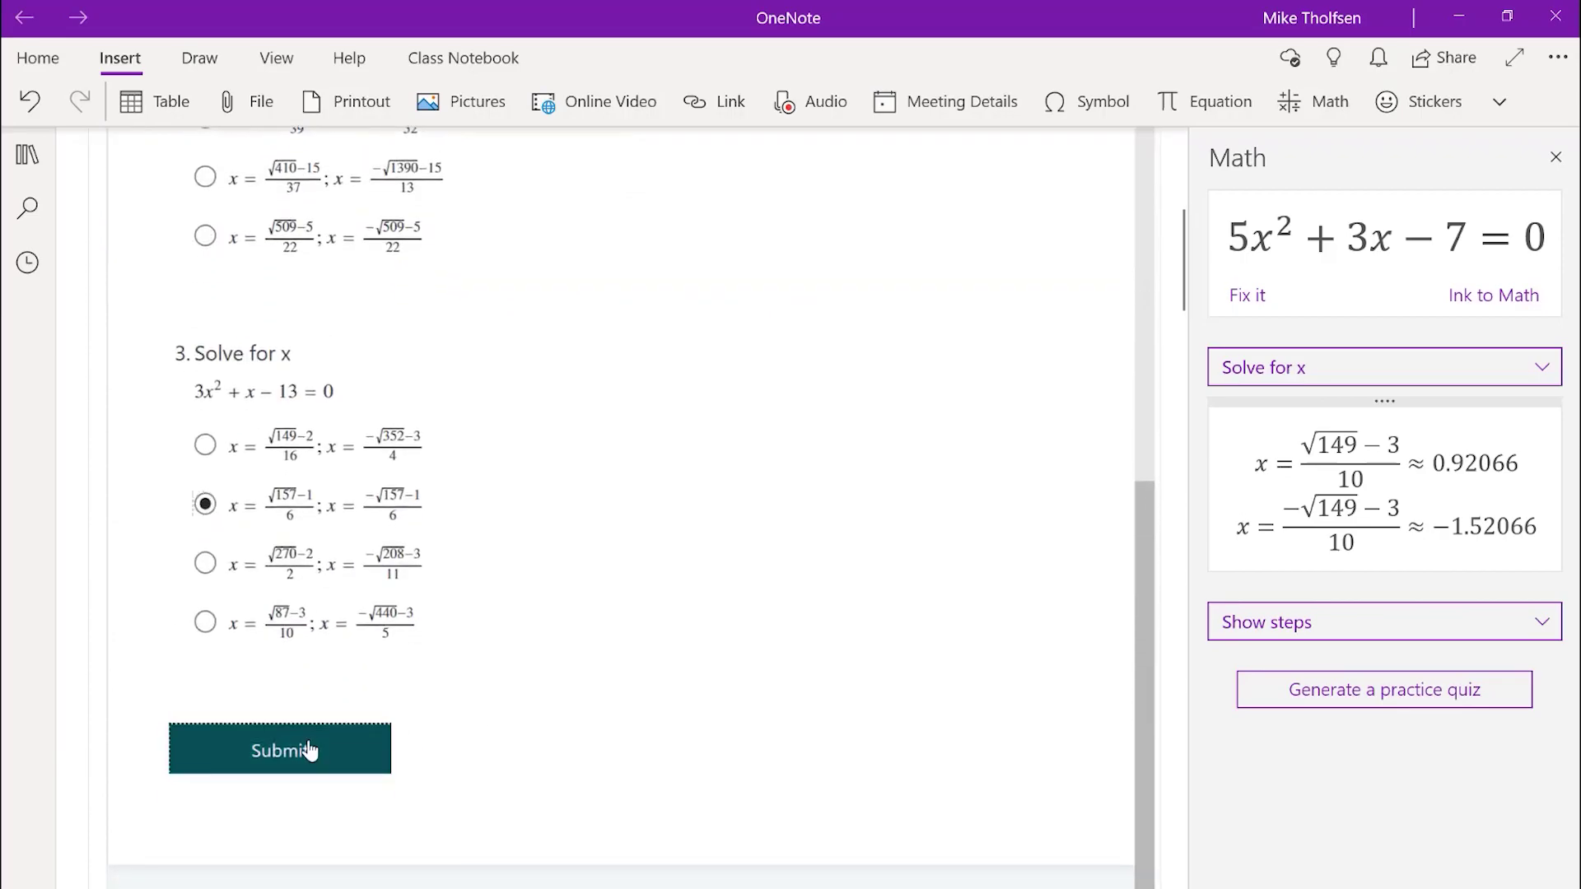
click(310, 751)
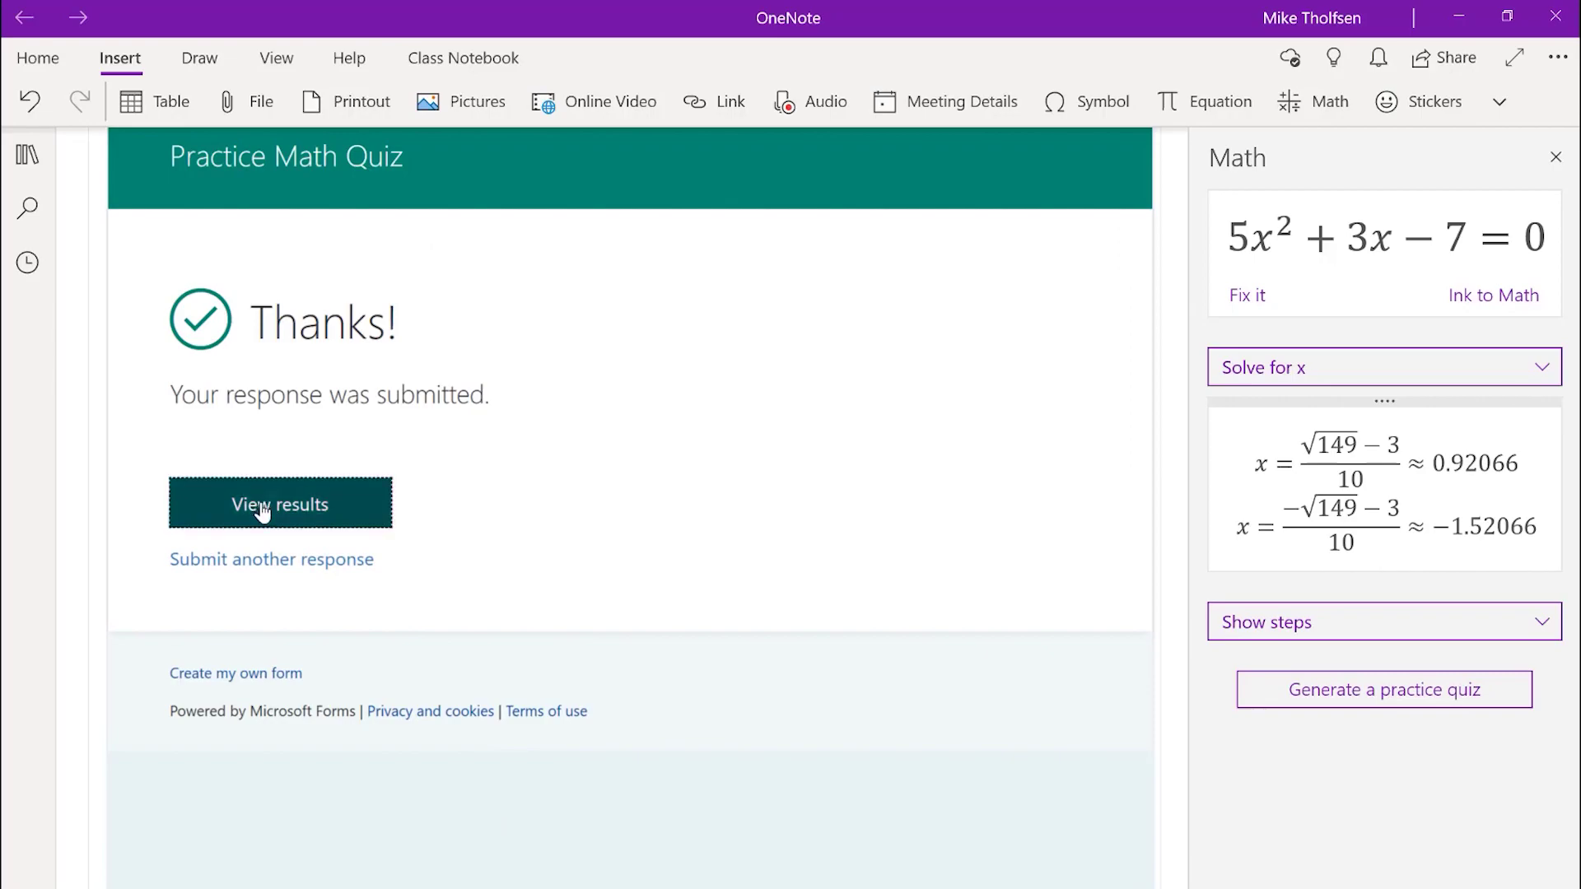
click(262, 509)
scroll(639, 653, down, 8)
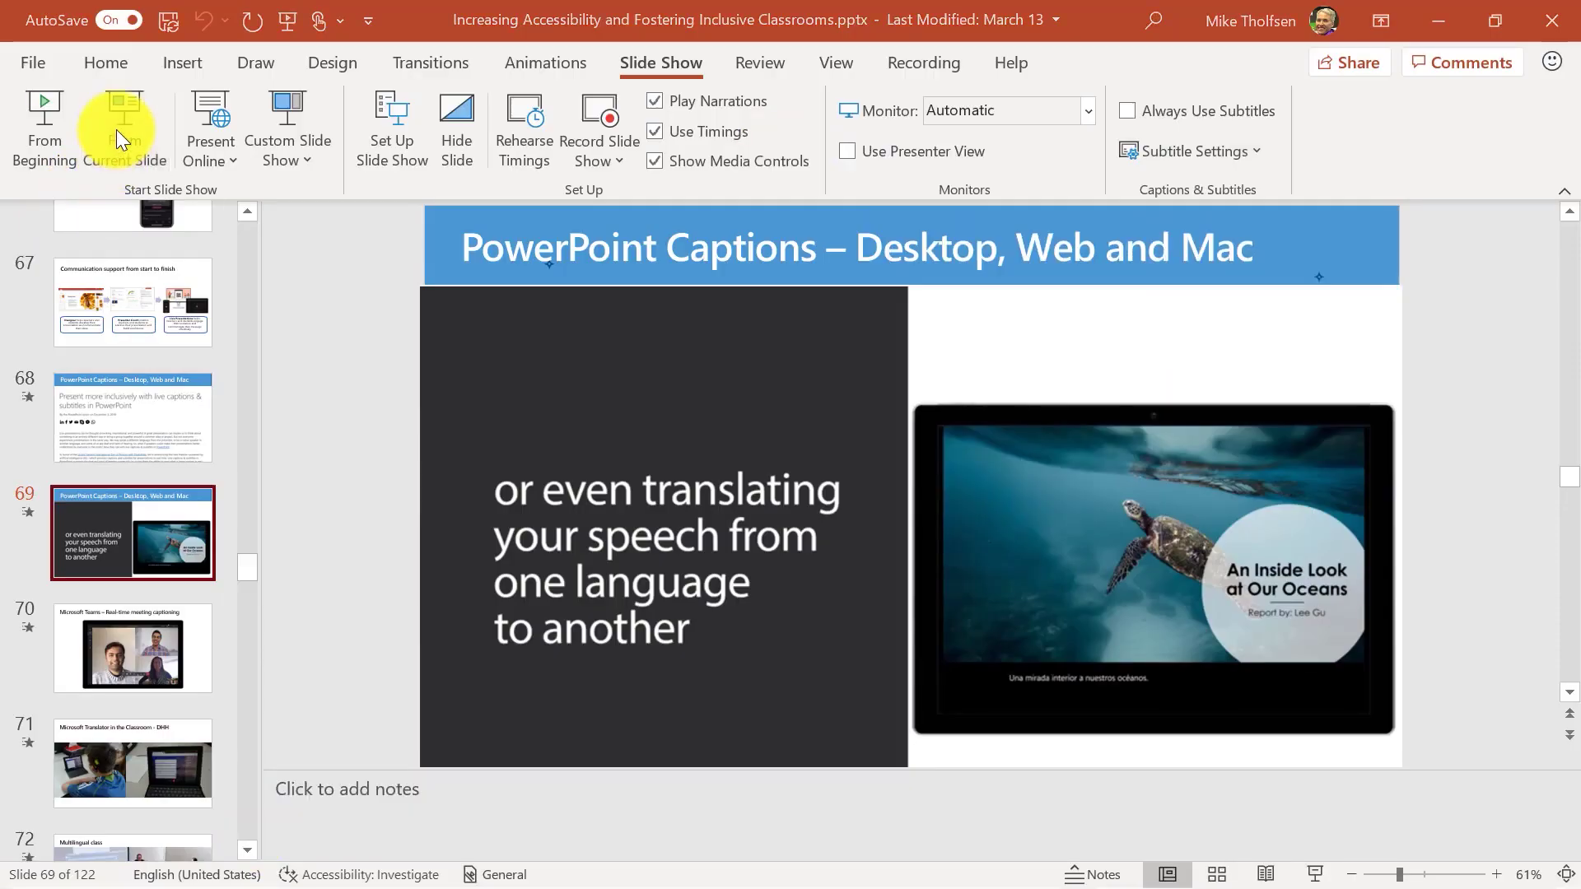
- Present from the current slide with live subtitles, changing the subtitle language to Arabic
click(116, 131)
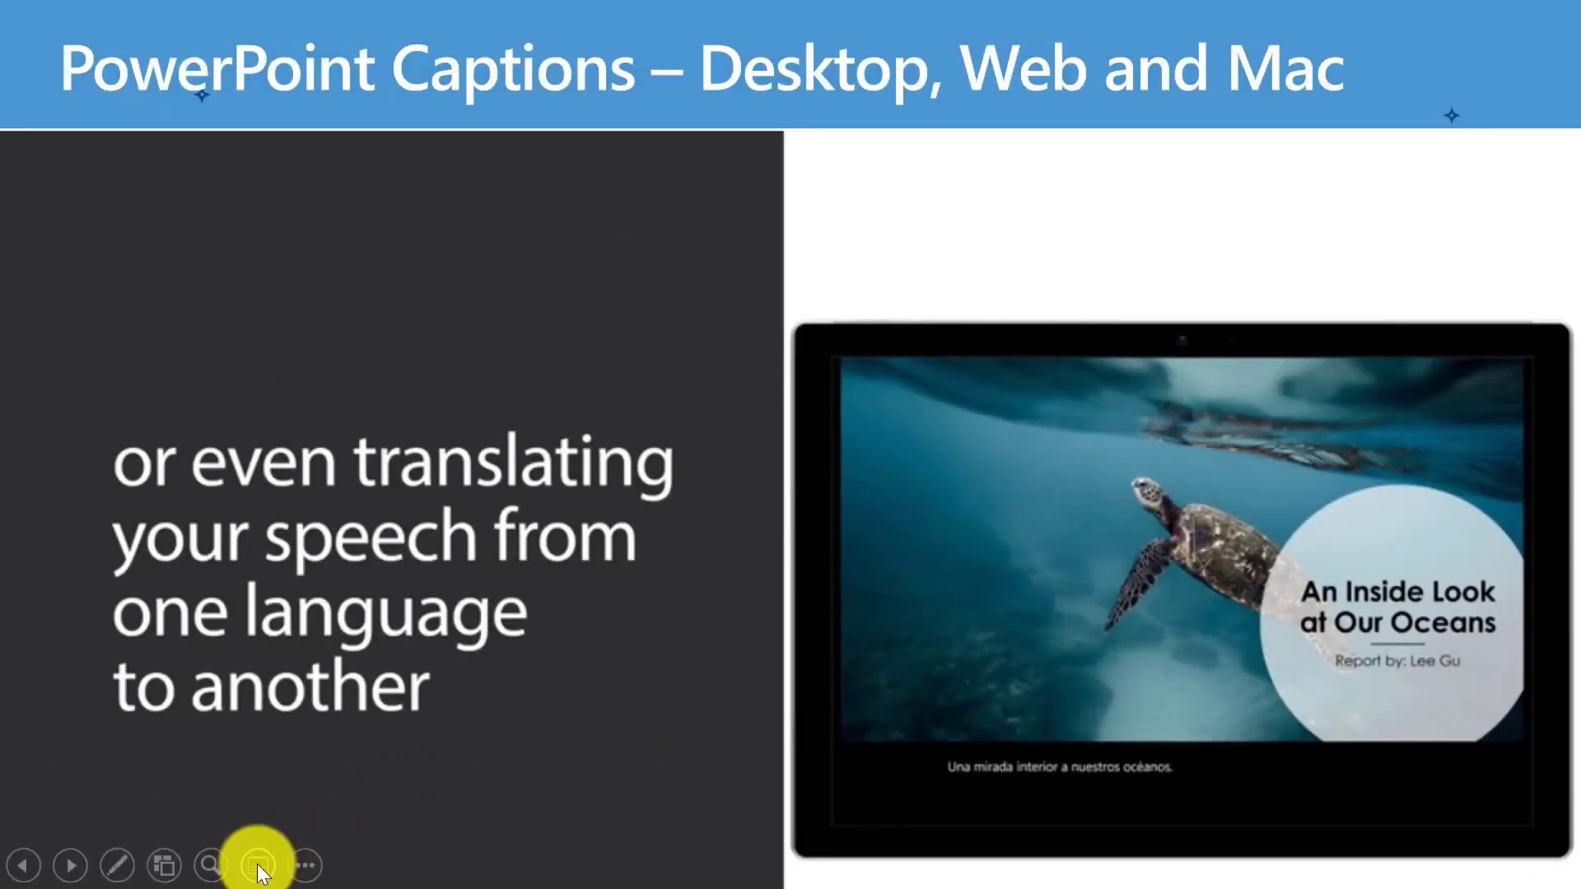
click(260, 866)
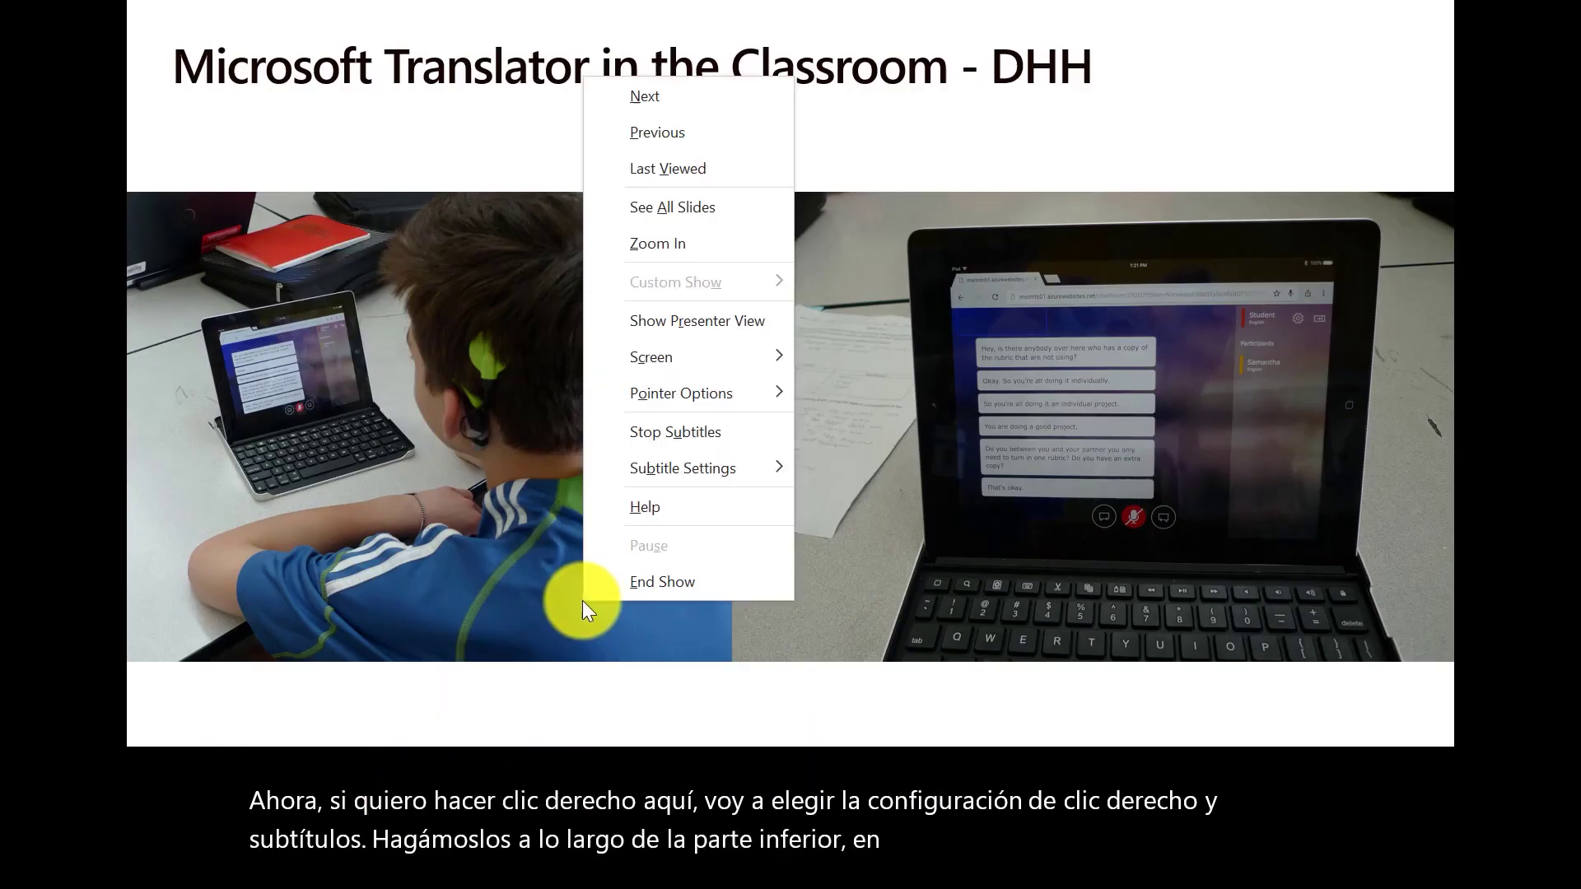
mouse_move(698, 466)
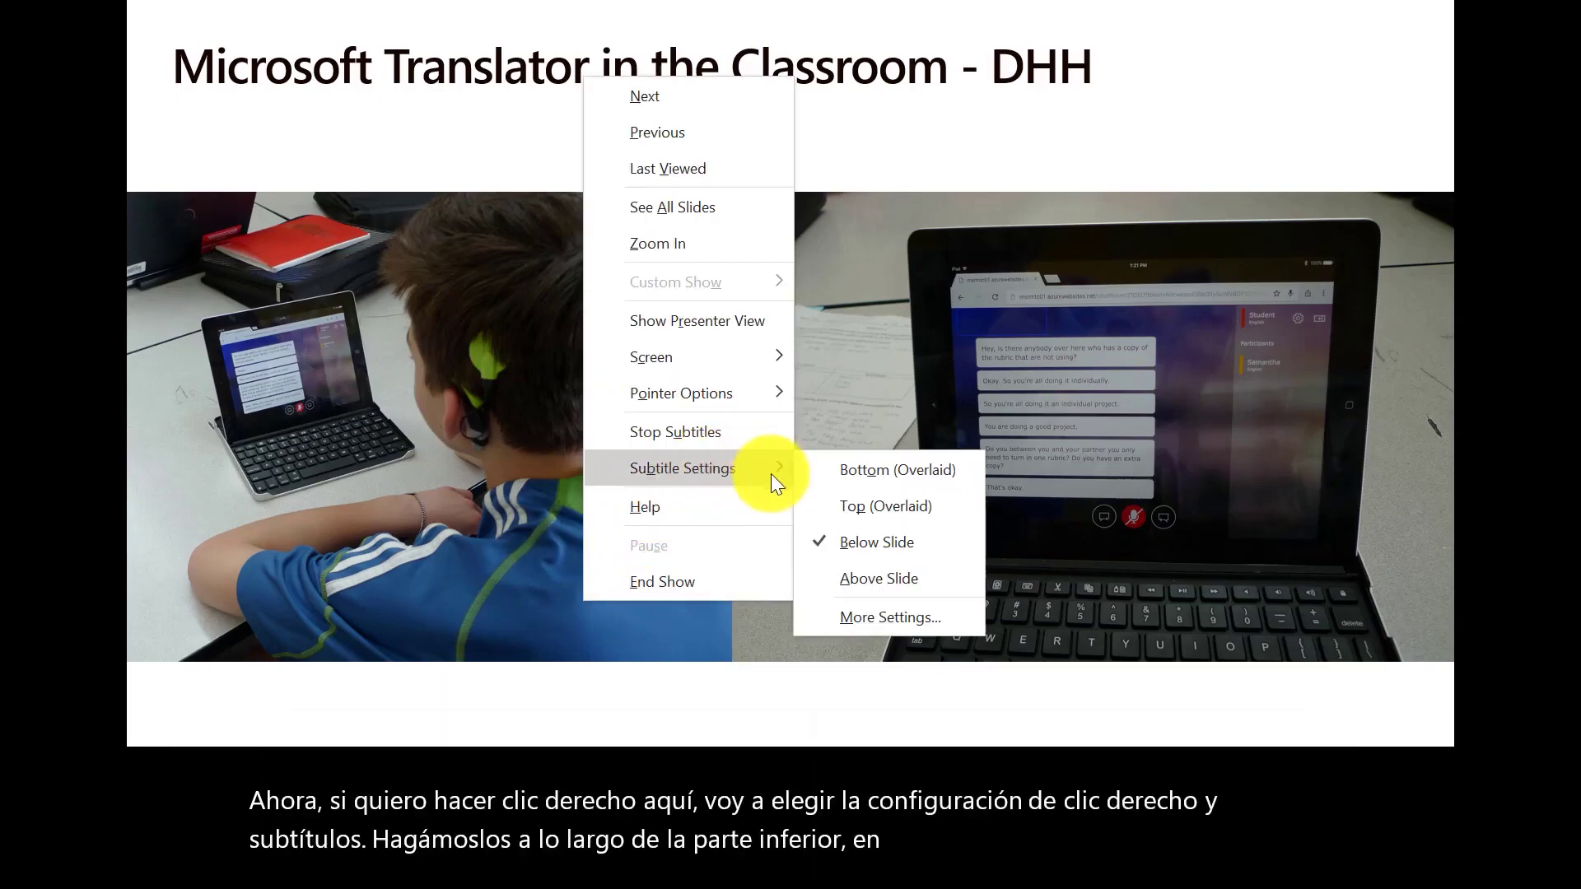
click(906, 623)
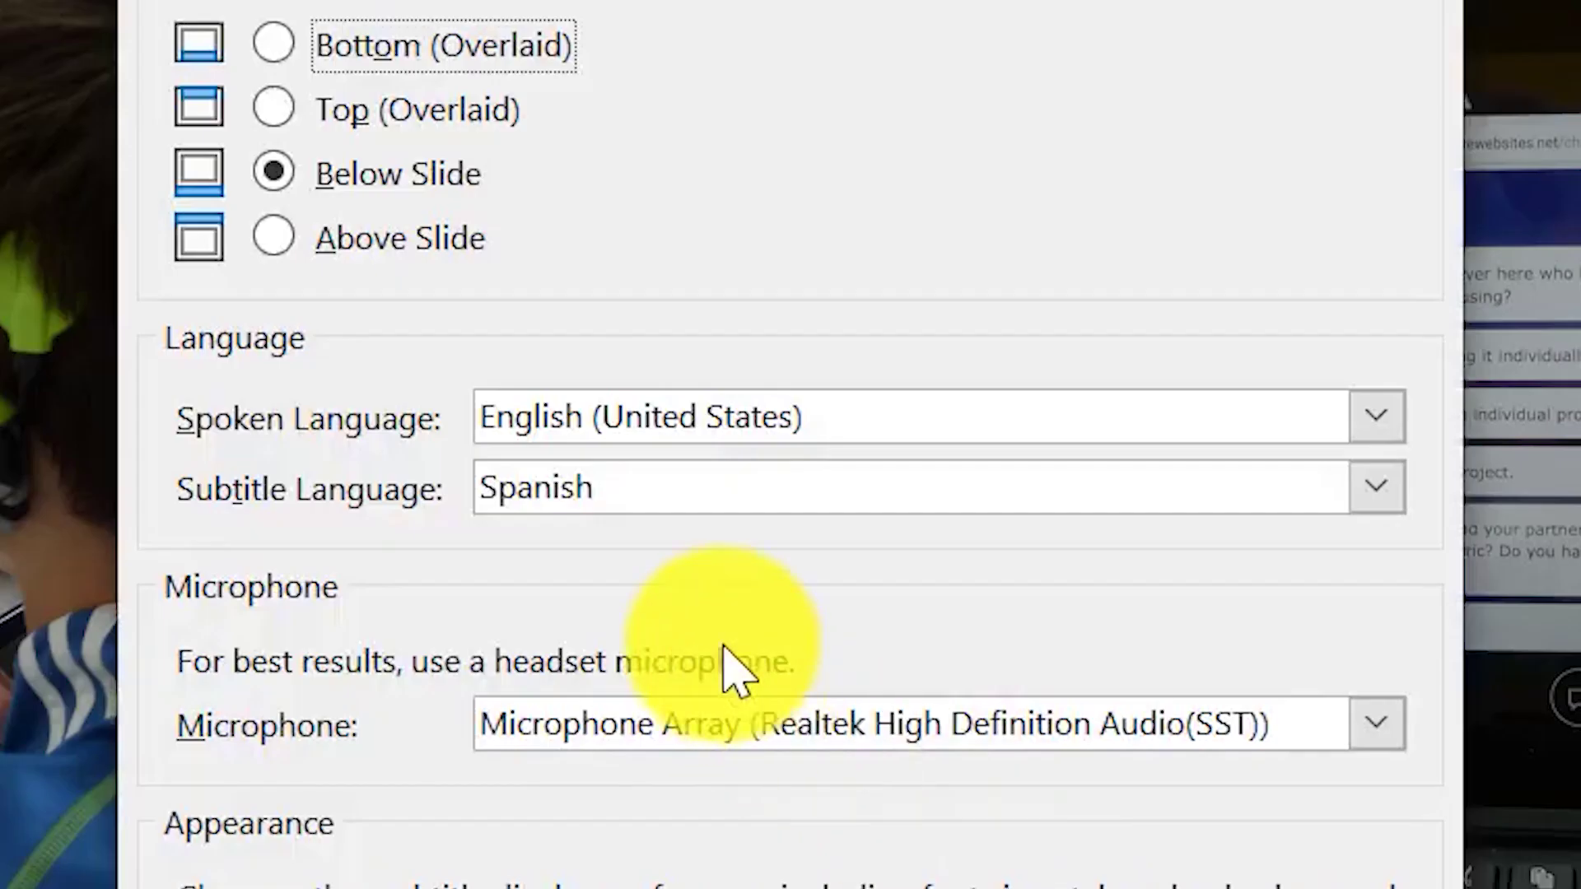
click(791, 494)
scroll(626, 824, up, 15)
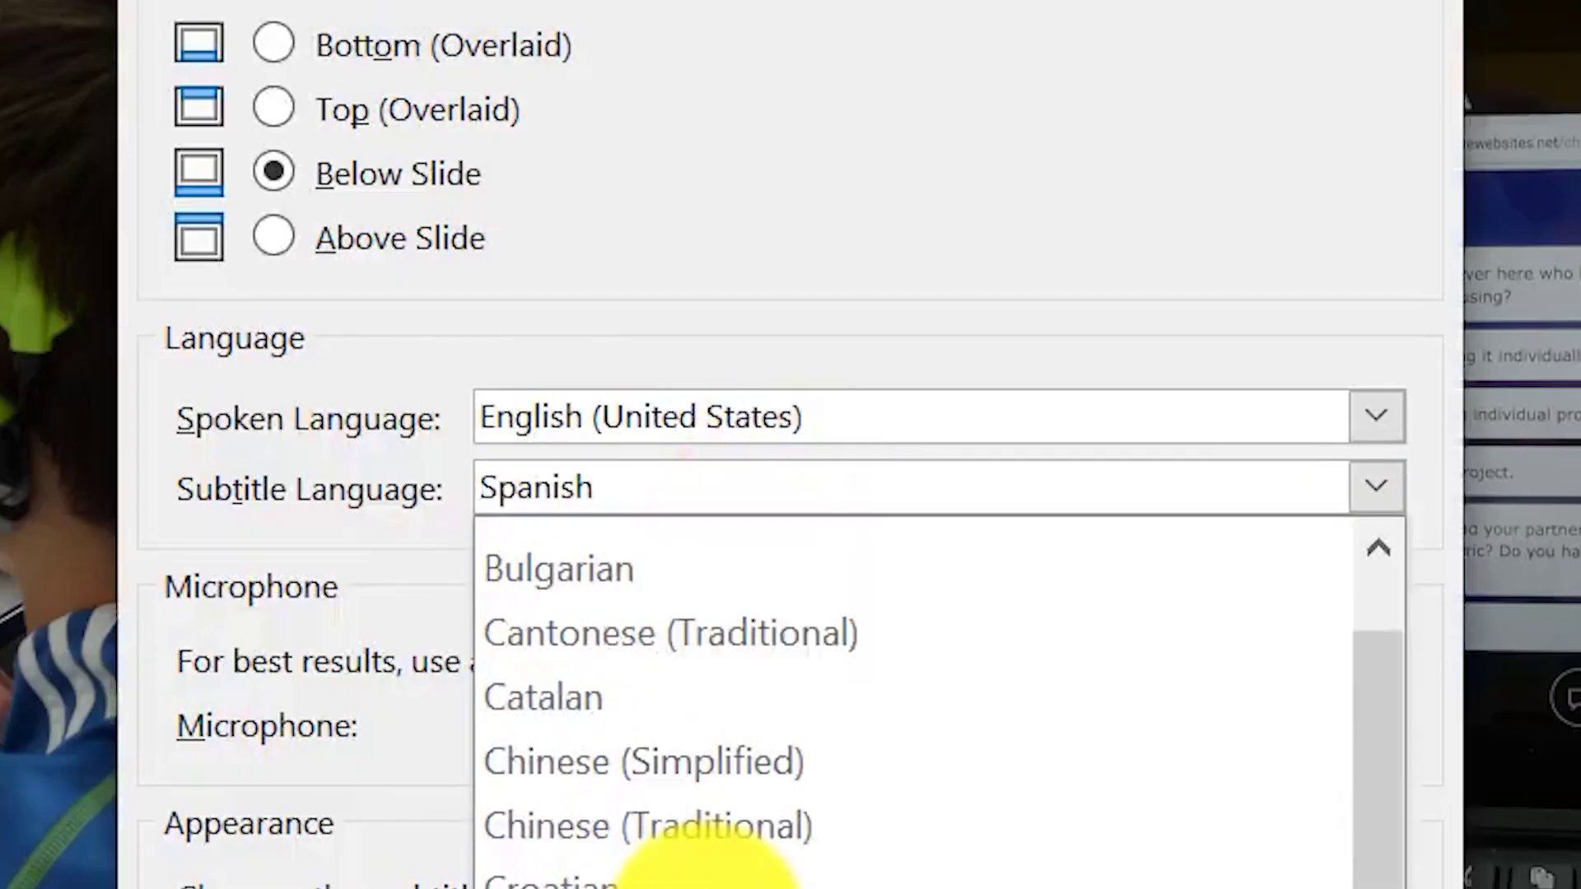
click(659, 617)
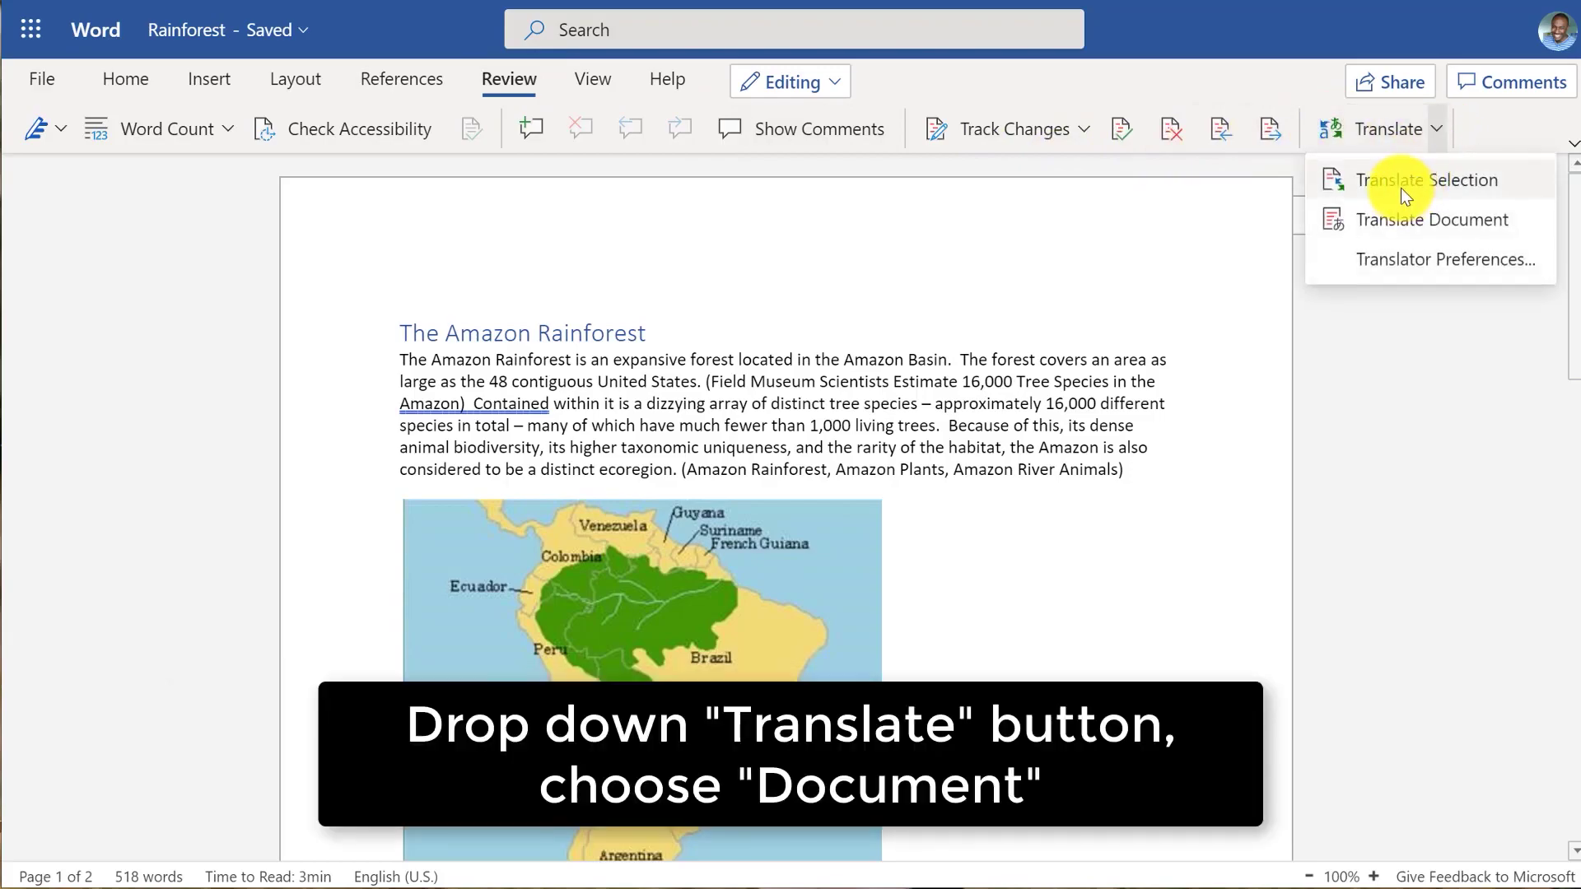
- Translate the whole Rainforest document into Spanish, producing 'La selva amazónica'
click(1390, 220)
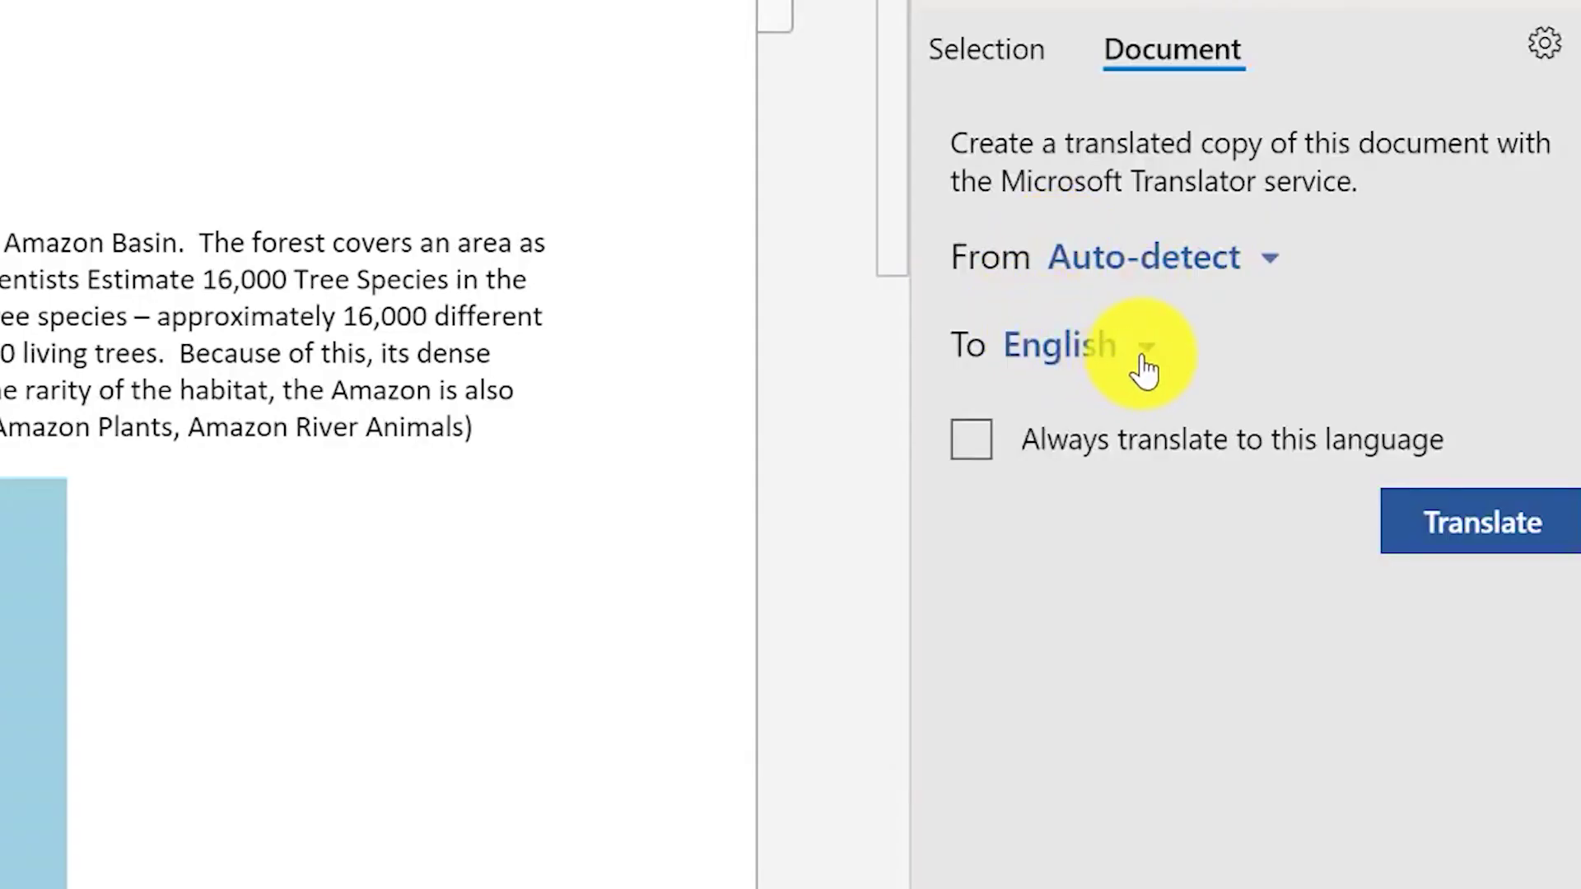
click(1144, 370)
scroll(1153, 659, down, 15)
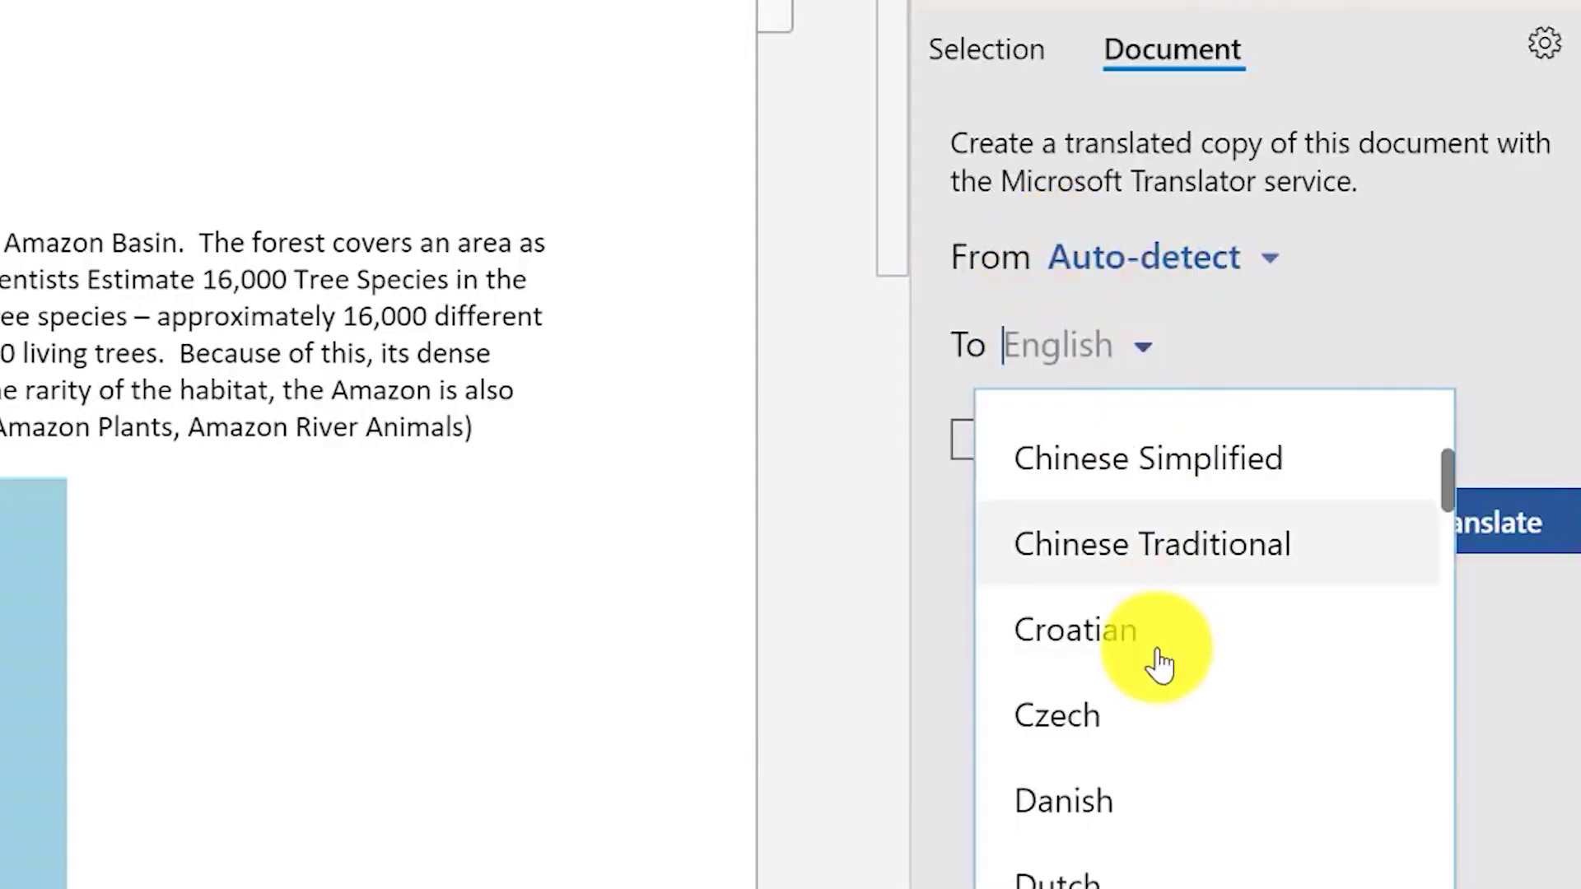
scroll(1161, 671, down, 10)
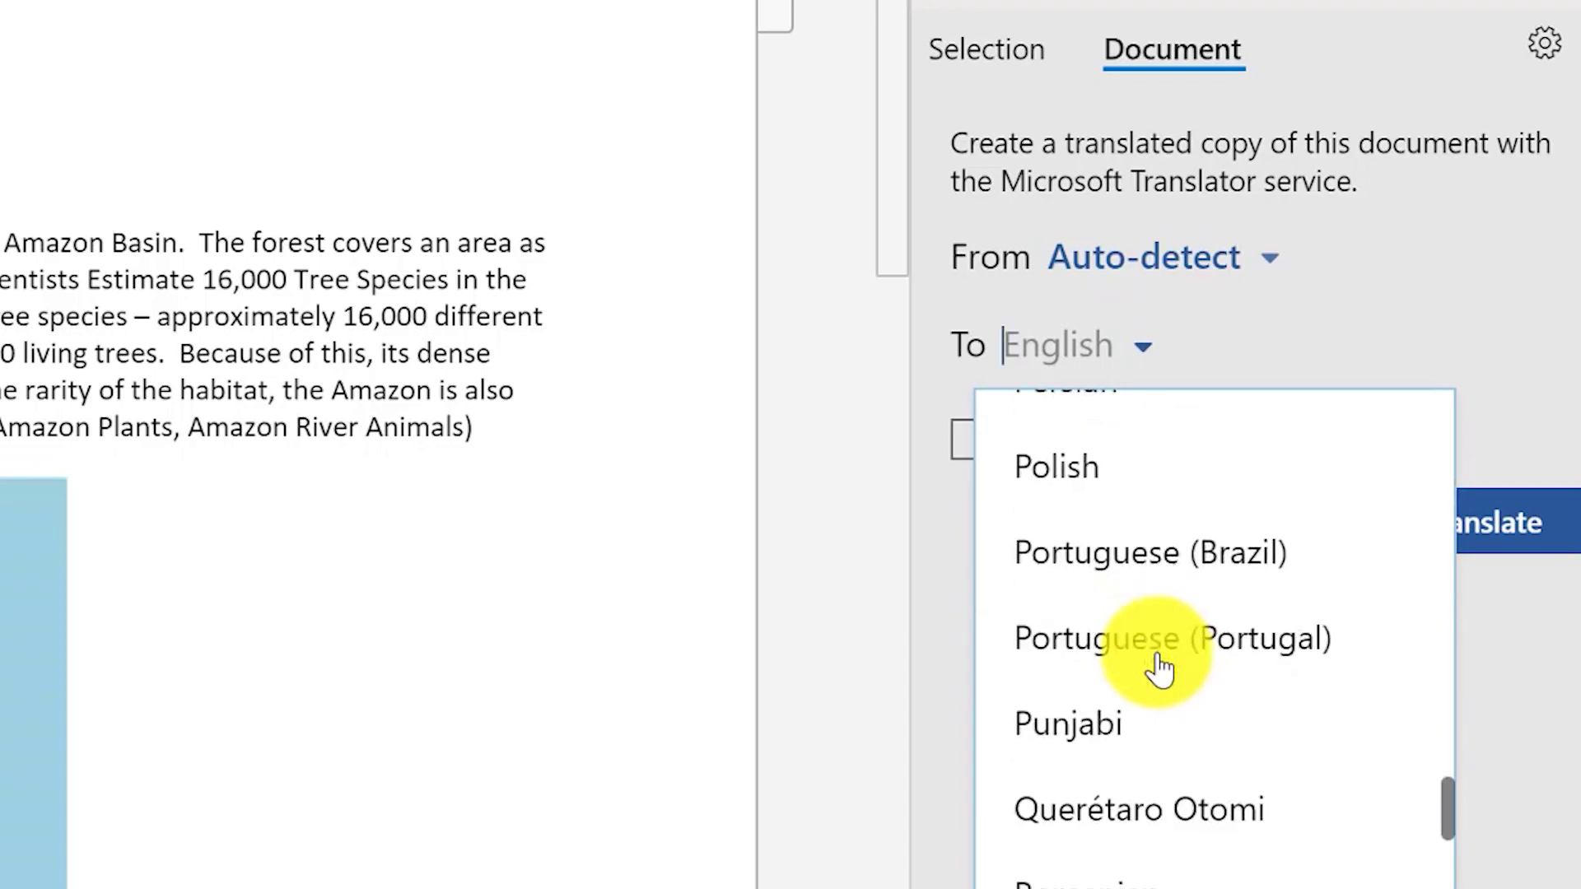
scroll(1152, 655, down, 2)
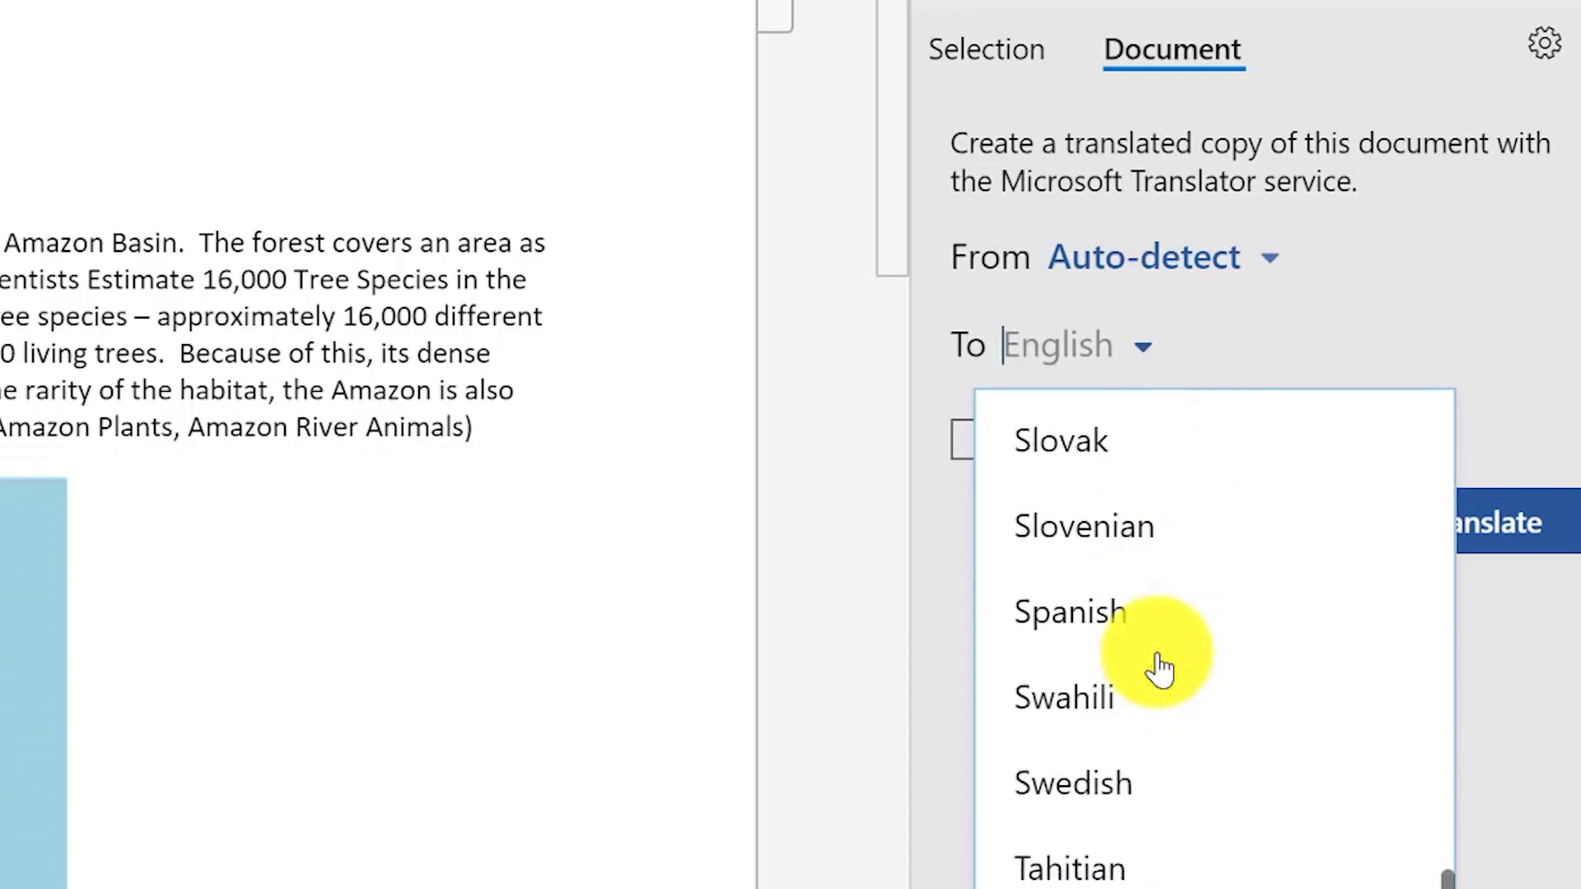
click(1081, 615)
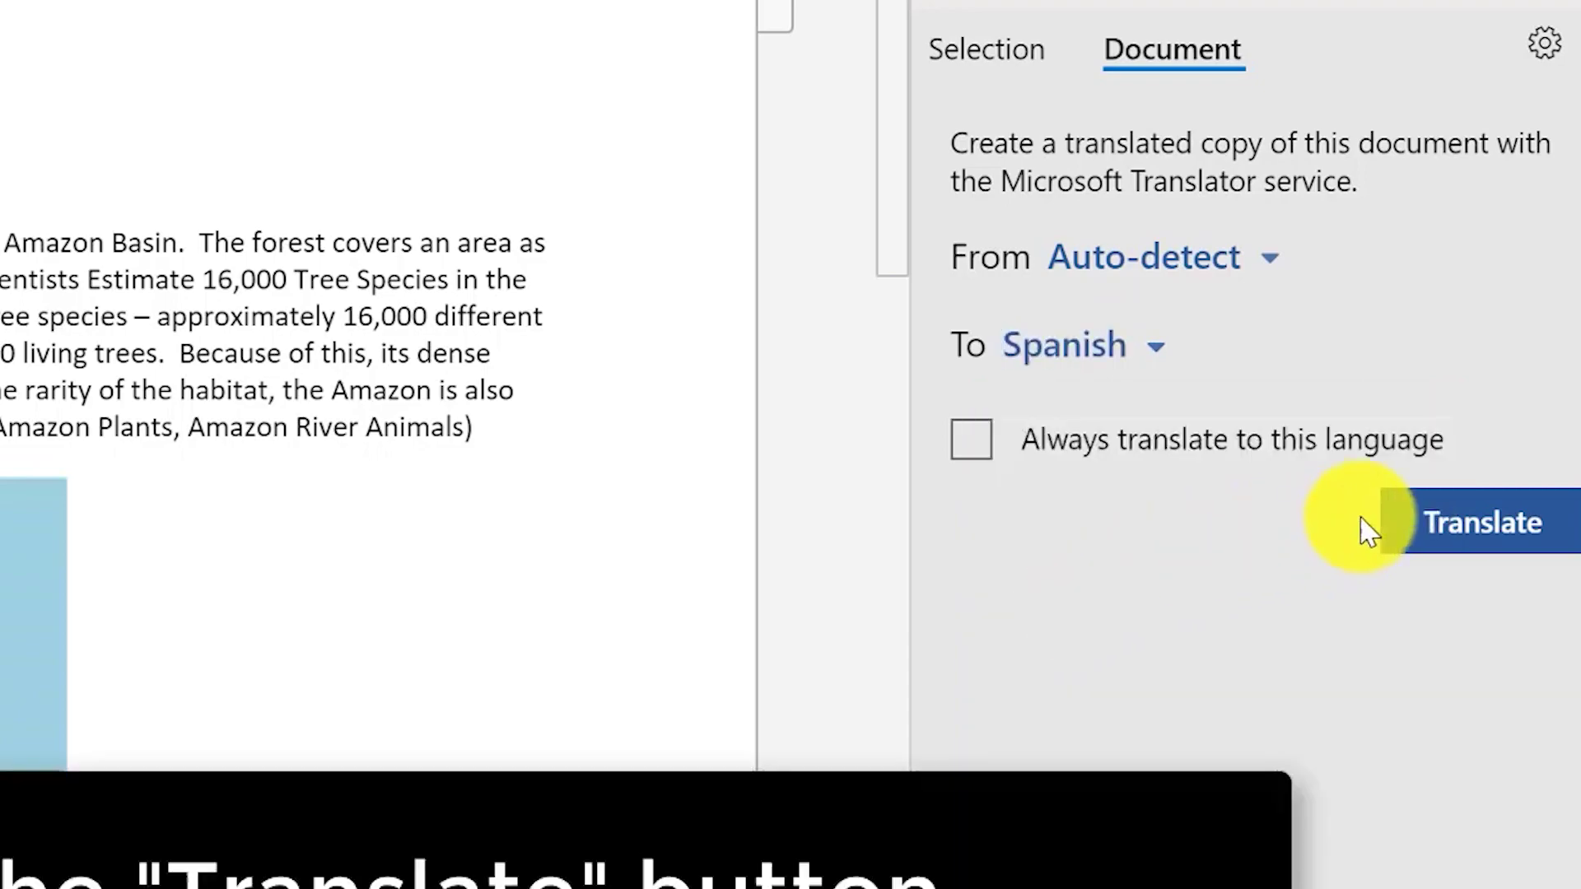
click(1482, 537)
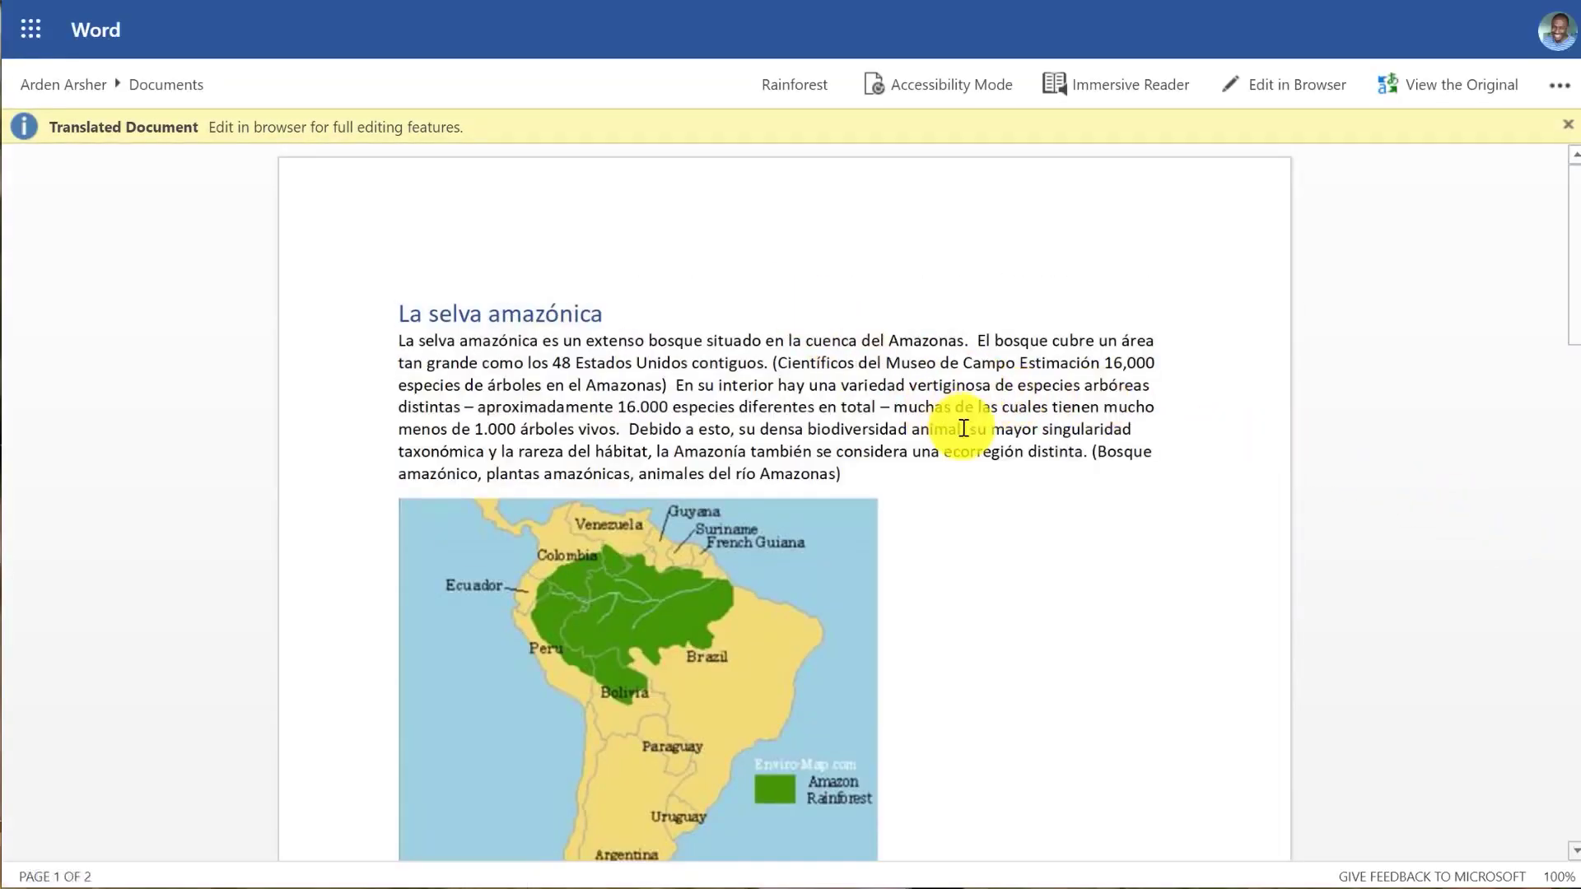
- Open 'Rainforest - Spanish1' in Immersive Reader from the View tab and play it aloud
scroll(963, 431, down, 4)
scroll(963, 427, down, 5)
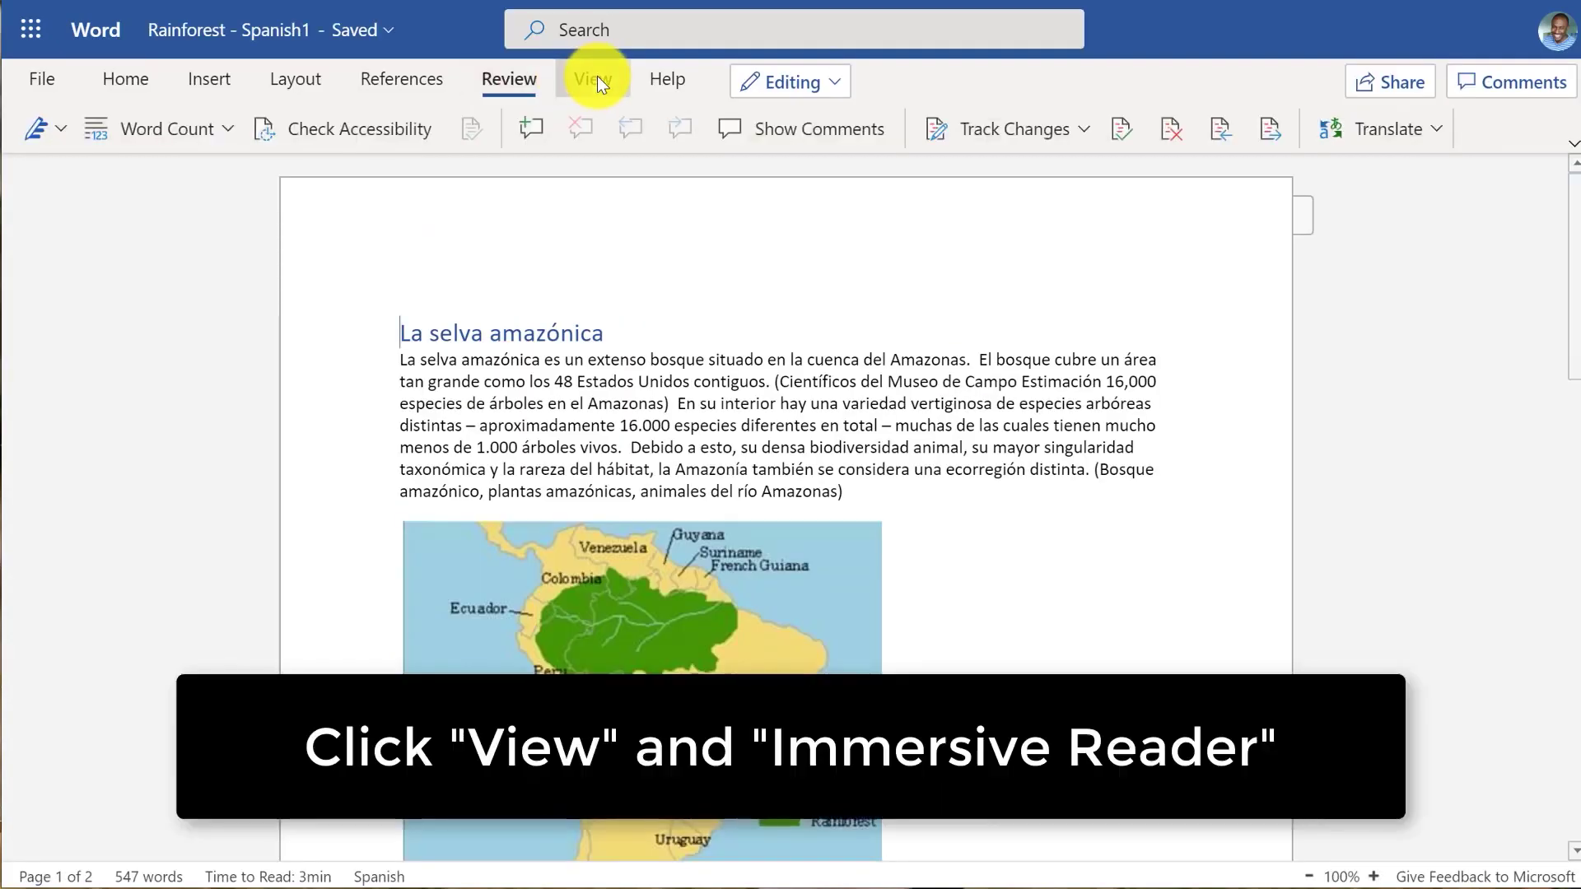
click(596, 76)
click(274, 127)
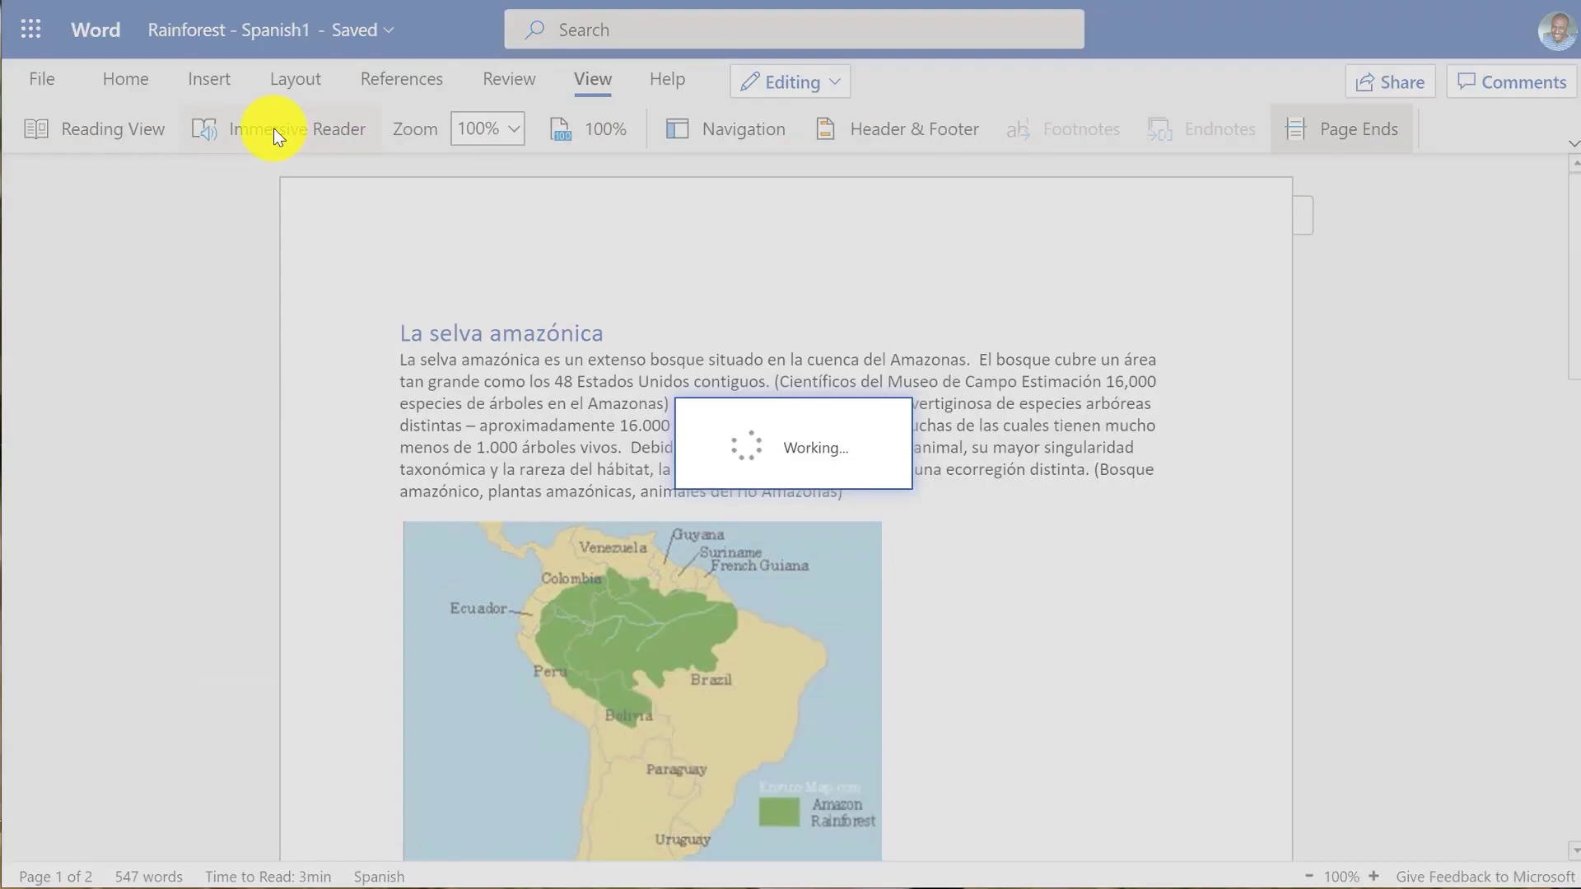
click(792, 828)
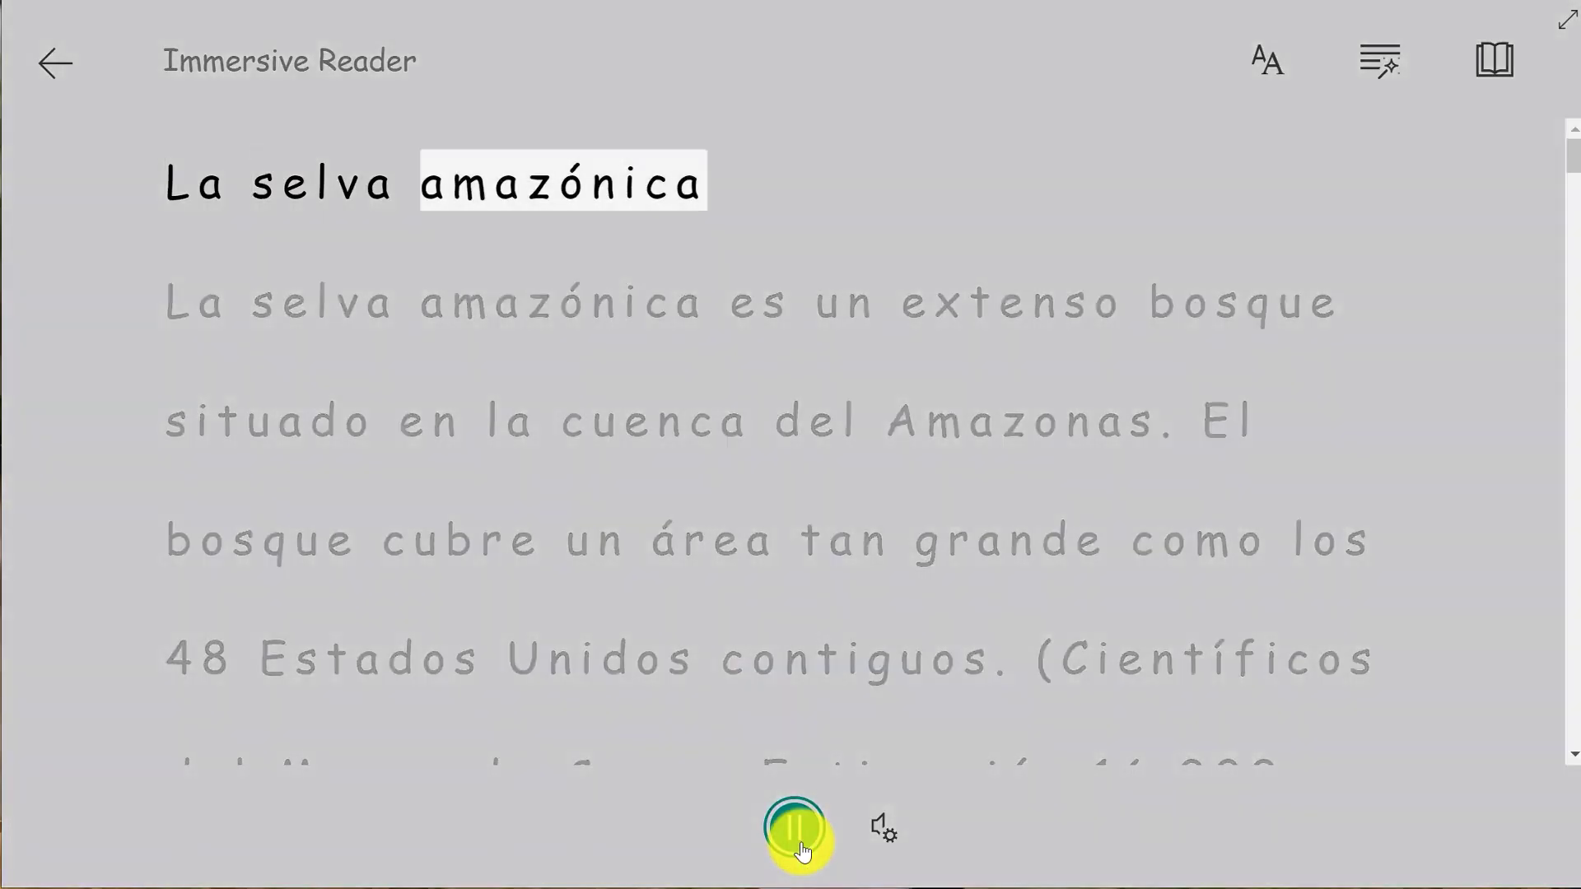